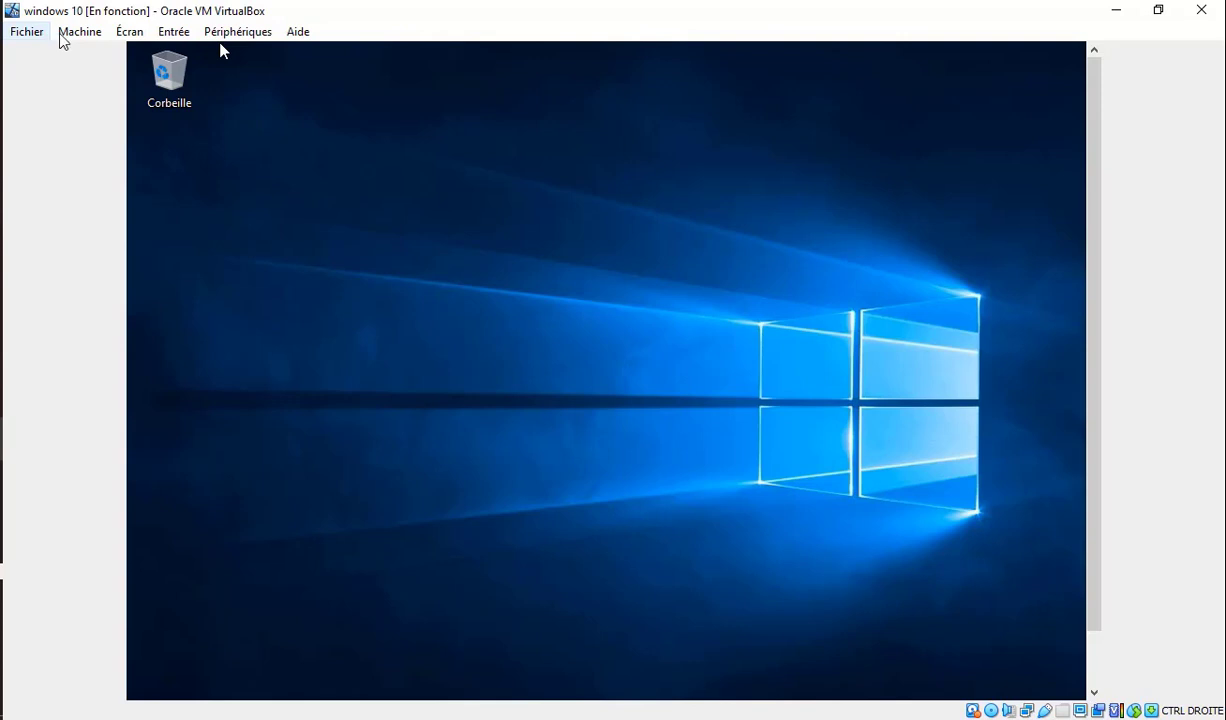
Attach the Windows 10 VM's first network adapter to Réseau NAT on NatNetwork and save.
{"action": "left_click", "coordinate": [81, 38]}
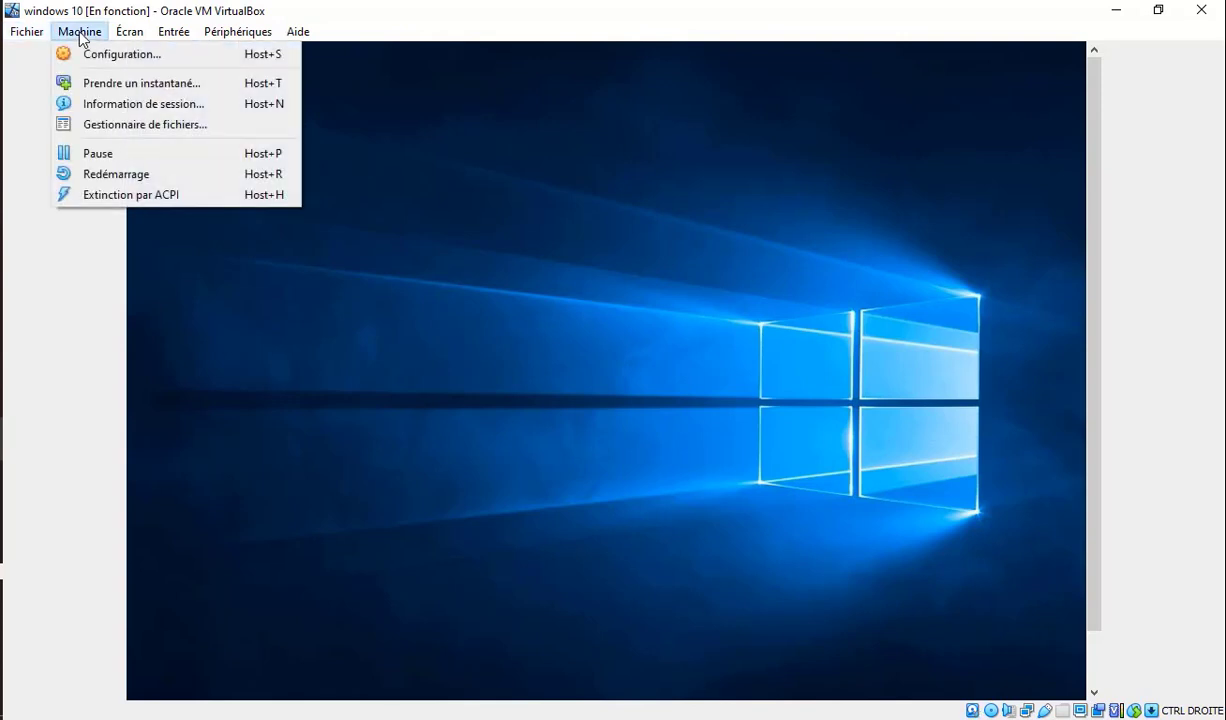
{"action": "left_click", "coordinate": [97, 56]}
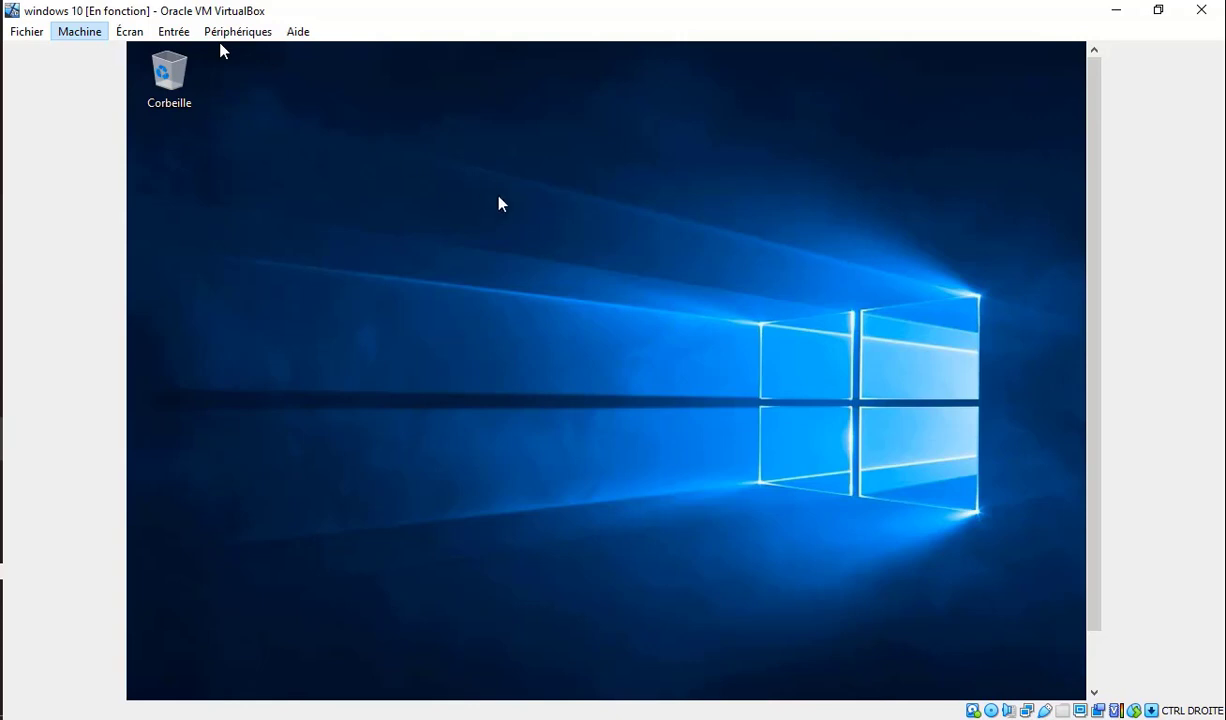
{"action": "left_click", "coordinate": [221, 45]}
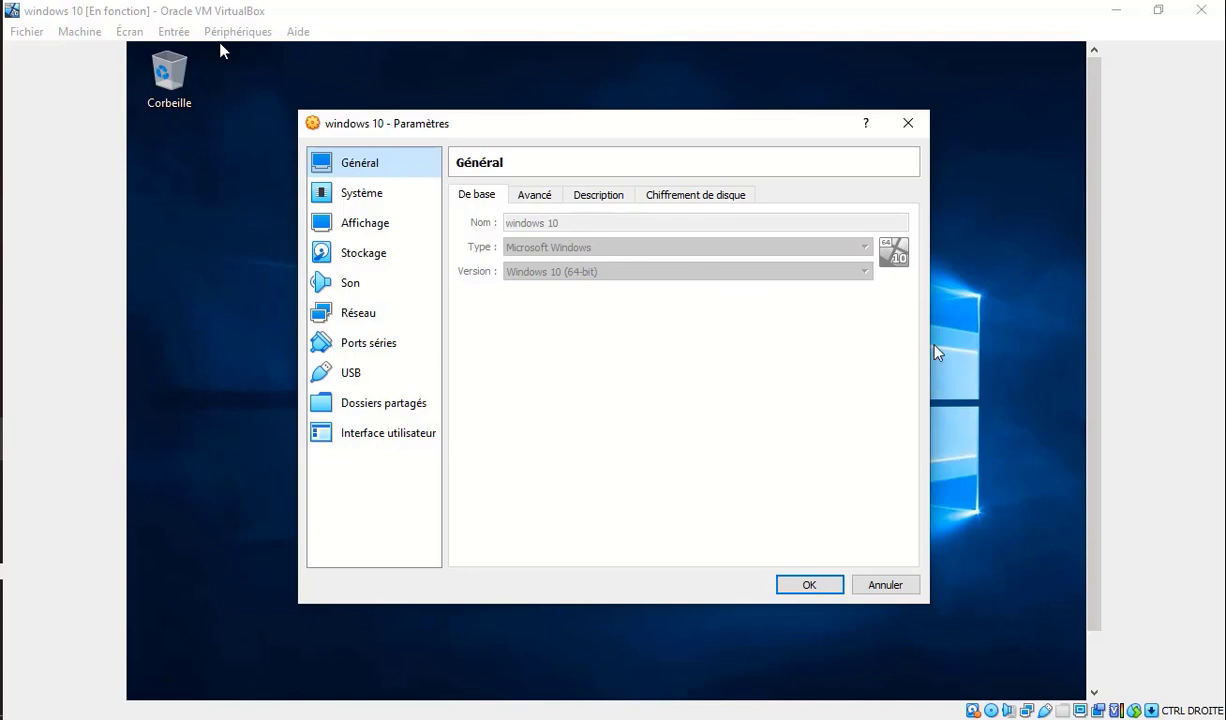
{"action": "left_click", "coordinate": [385, 314]}
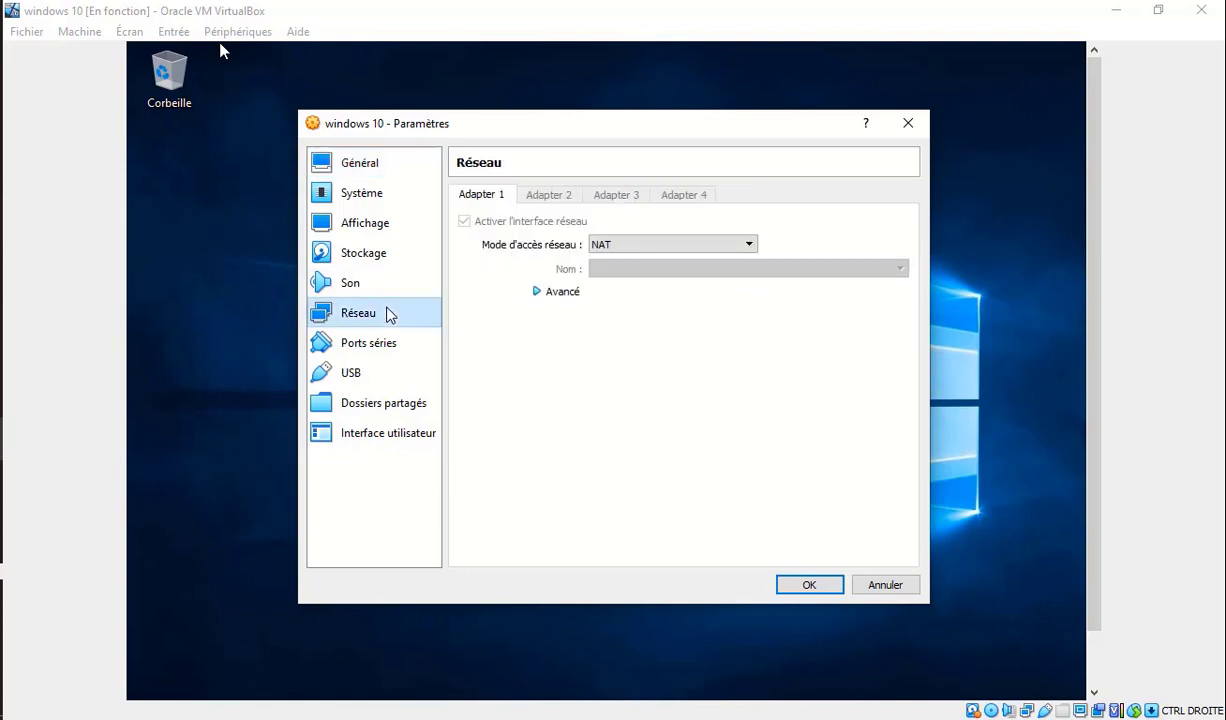
{"action": "left_click", "coordinate": [647, 251]}
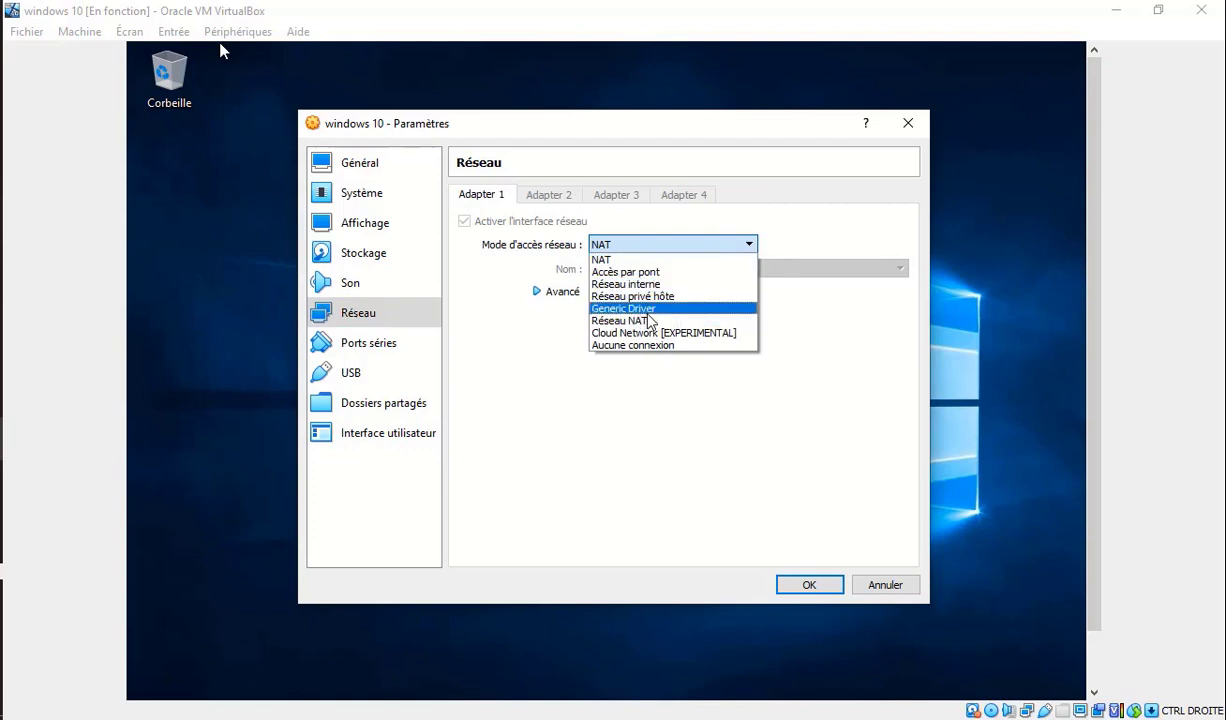
{"action": "left_click", "coordinate": [640, 308]}
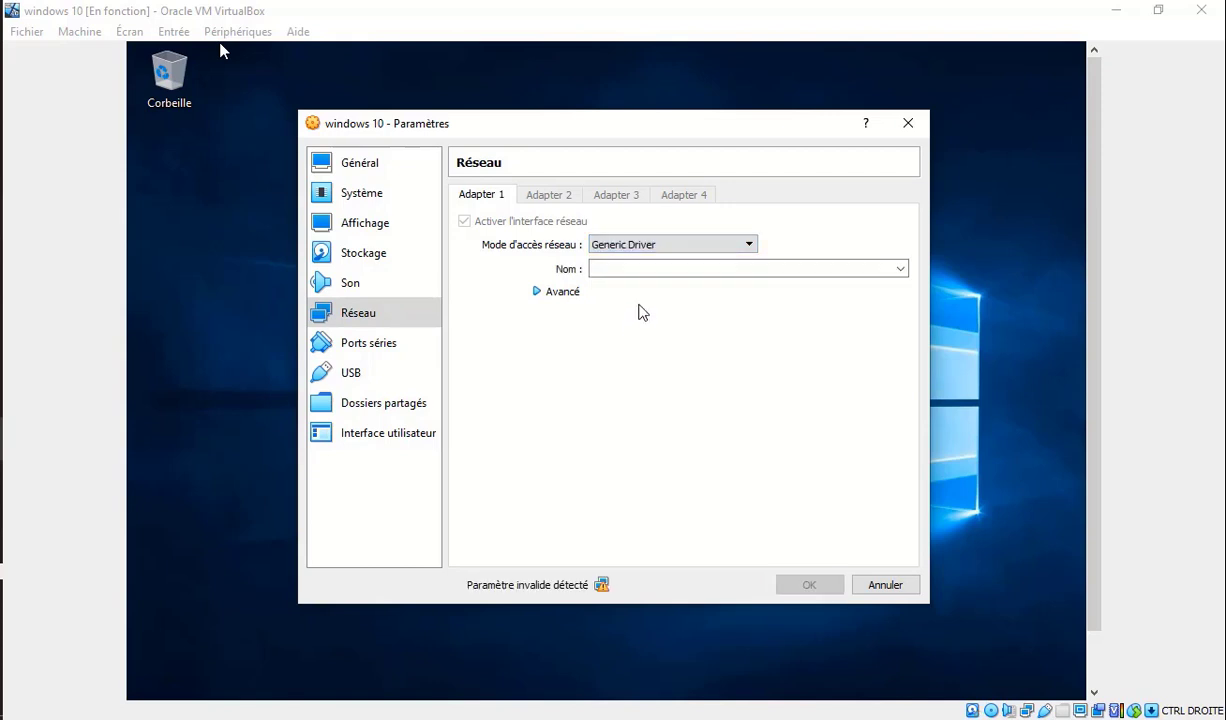
{"action": "left_click", "coordinate": [672, 247]}
{"action": "left_click", "coordinate": [663, 332]}
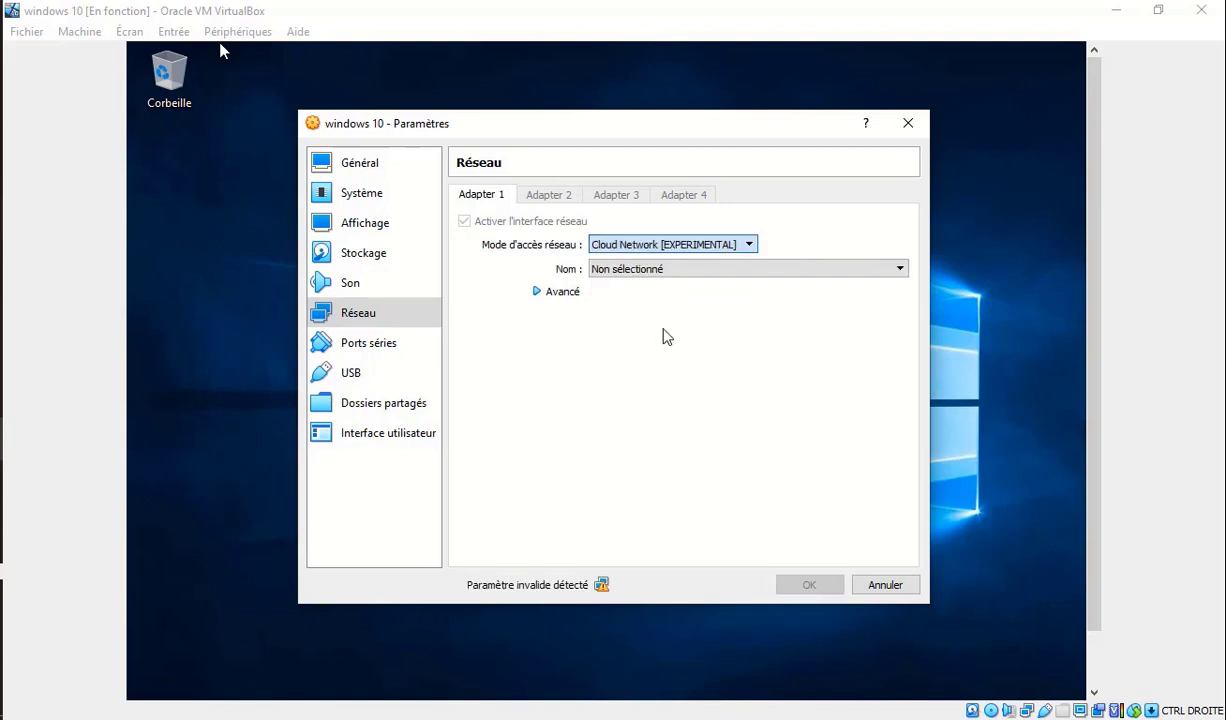
{"action": "left_click", "coordinate": [698, 250]}
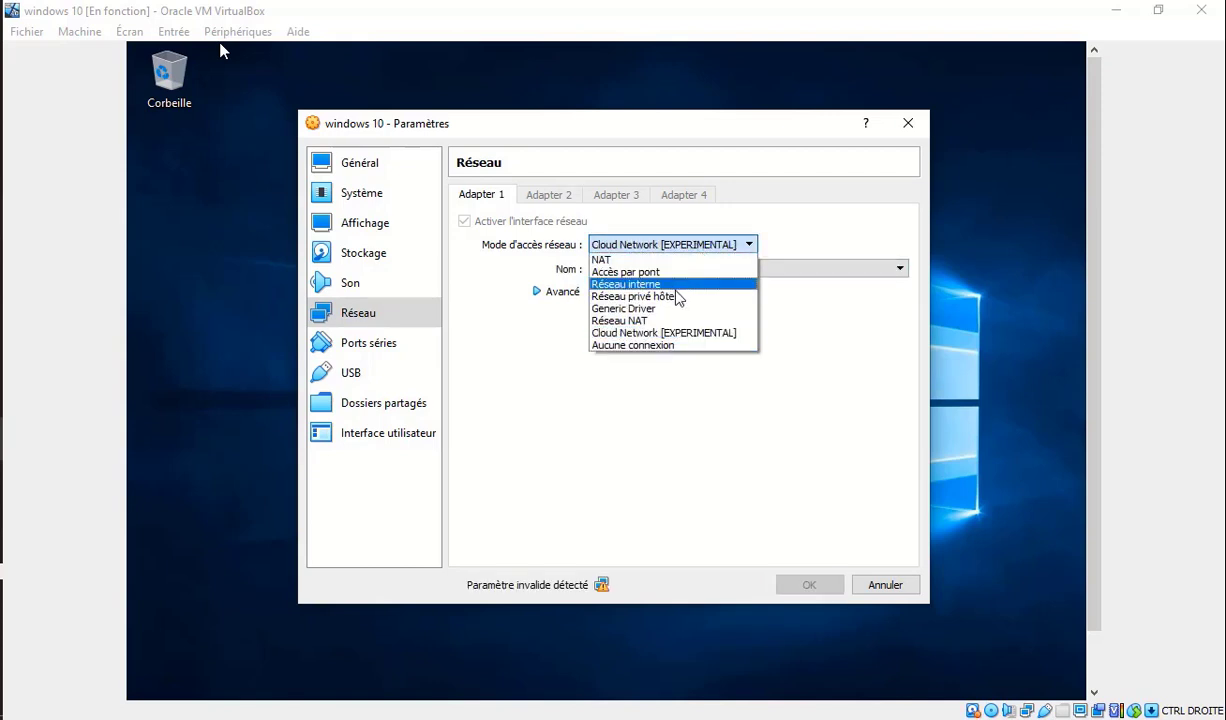
{"action": "left_click", "coordinate": [657, 320]}
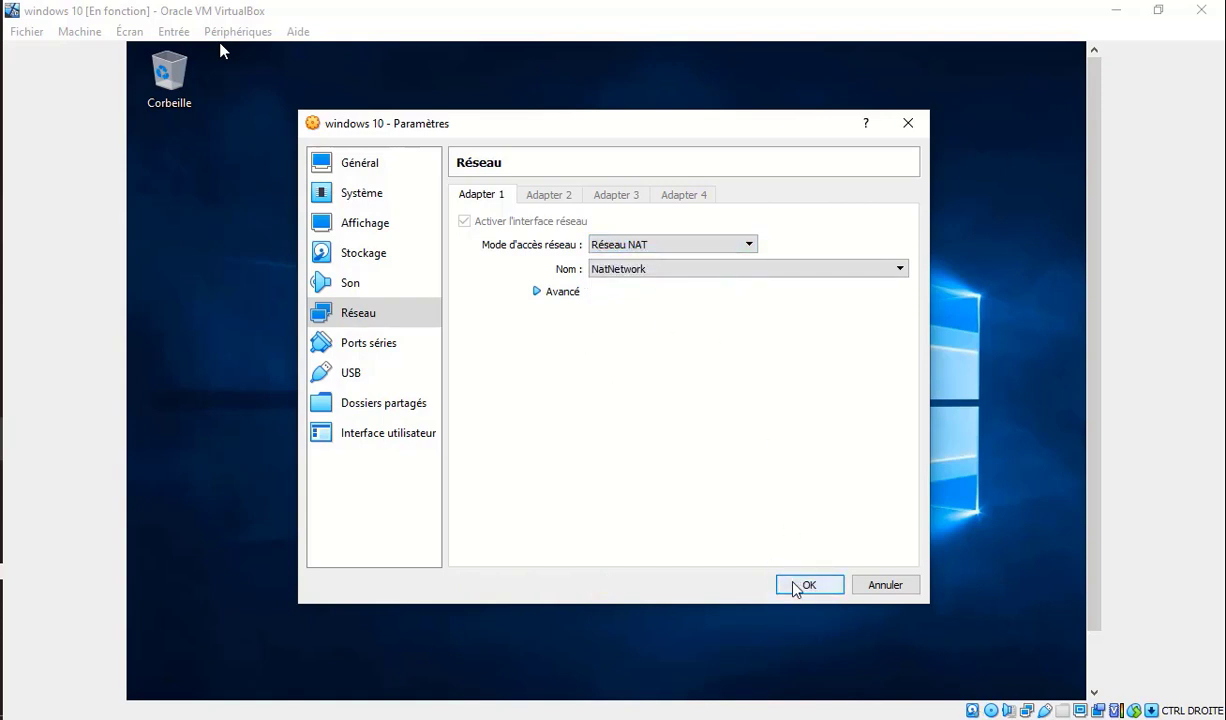
{"action": "left_click", "coordinate": [805, 586]}
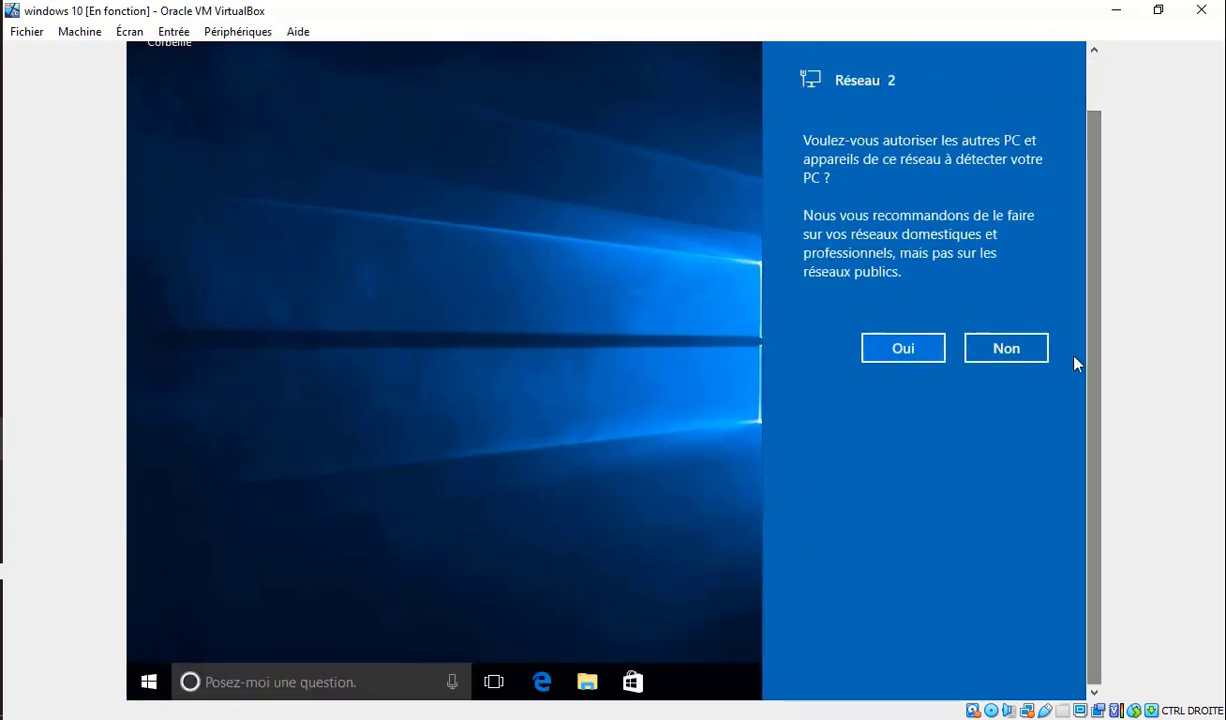
Allow discovery on Réseau 2 and open the guest's Centre Réseau et partage.
{"action": "left_click", "coordinate": [935, 349]}
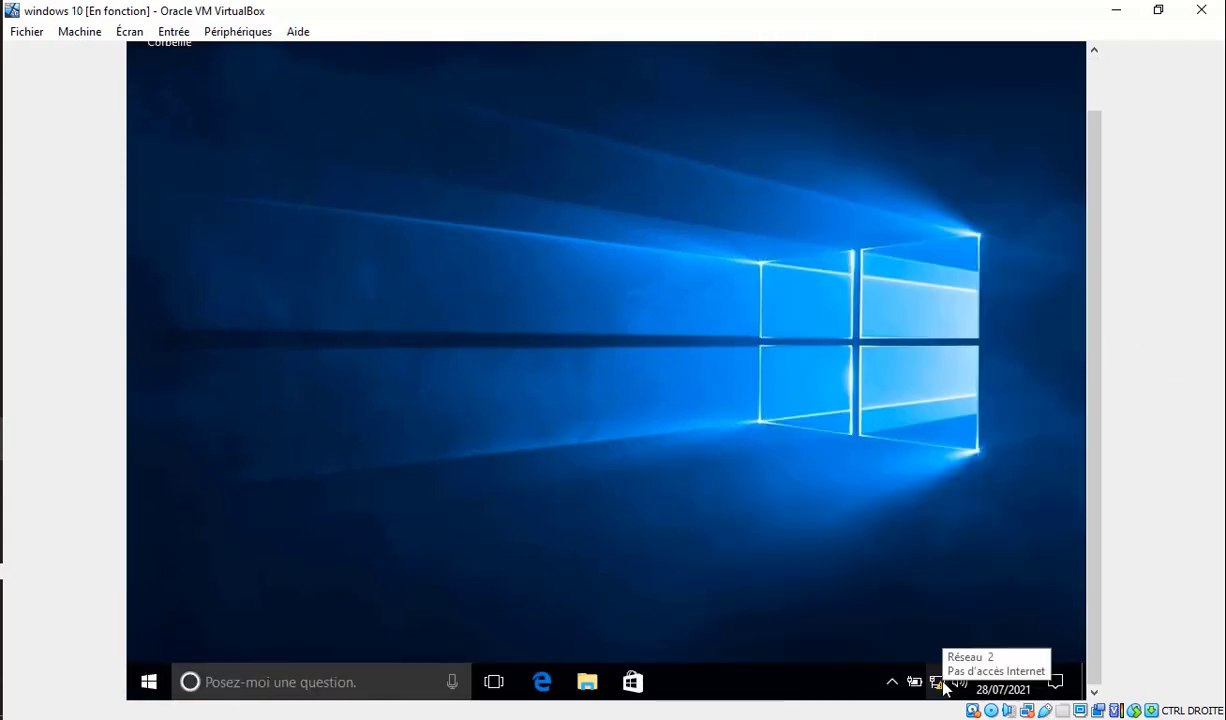
{"action": "right_click", "coordinate": [938, 684]}
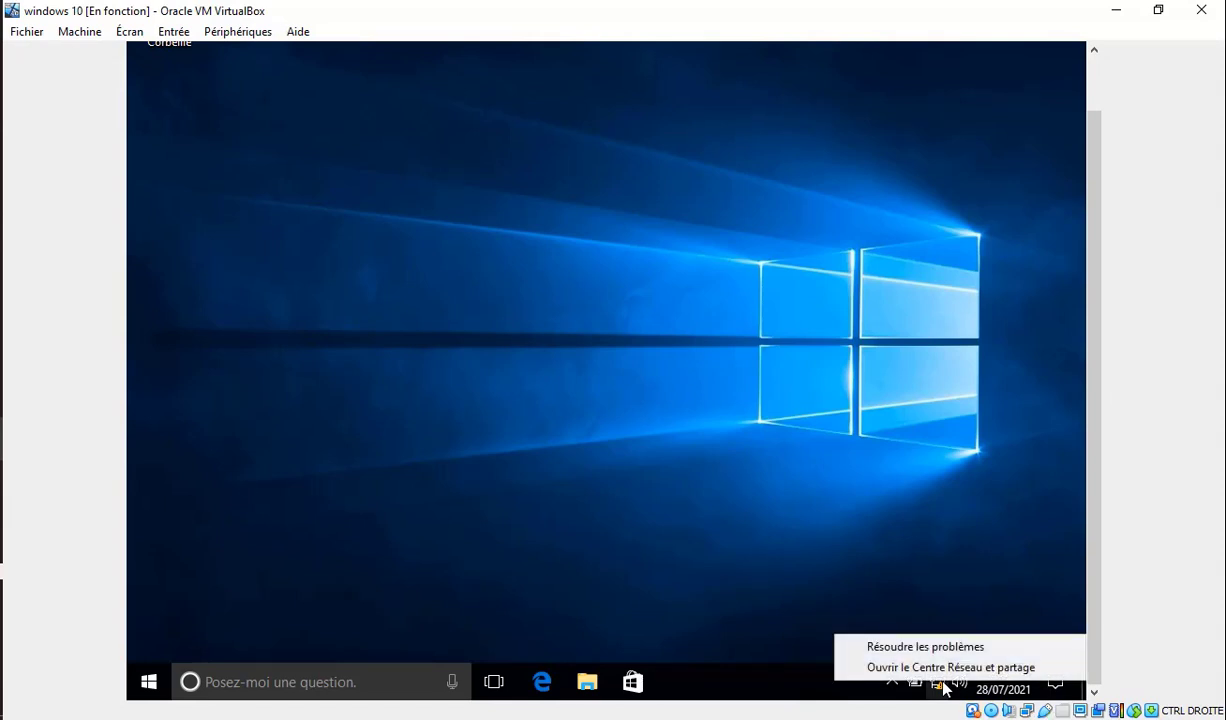
{"action": "left_click", "coordinate": [958, 670]}
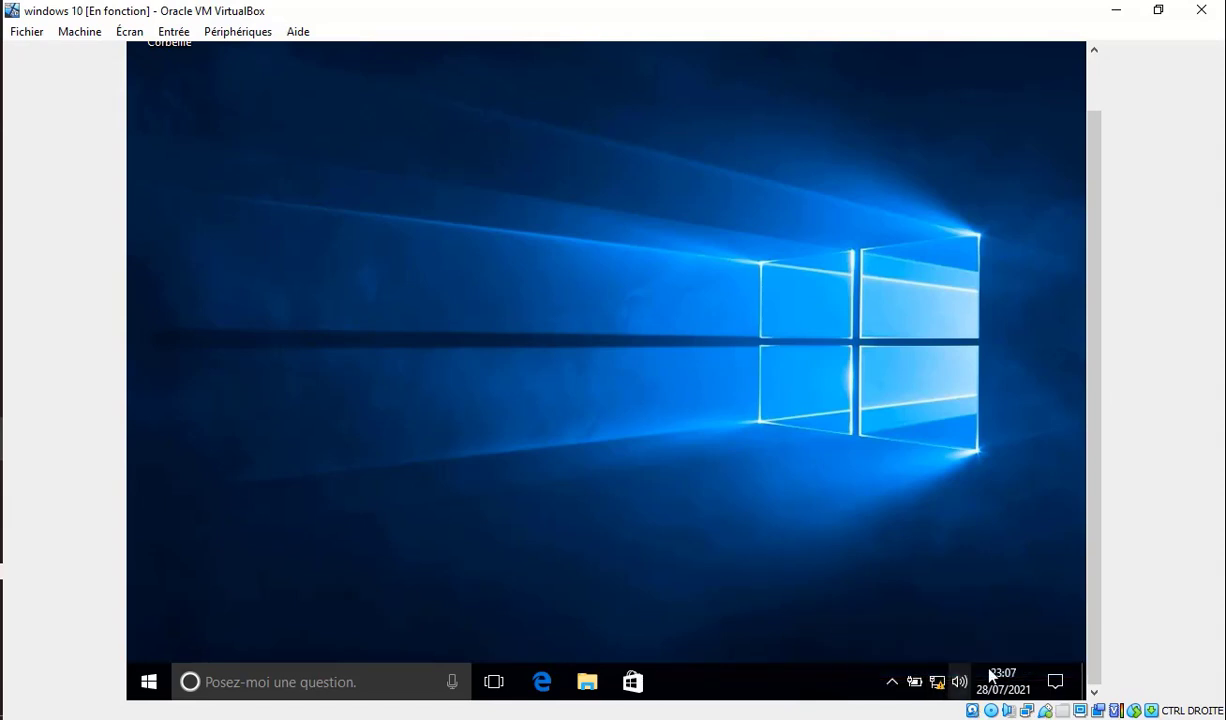
{"action": "left_click_drag", "start_coordinate": [1093, 637], "coordinate": [1095, 572]}
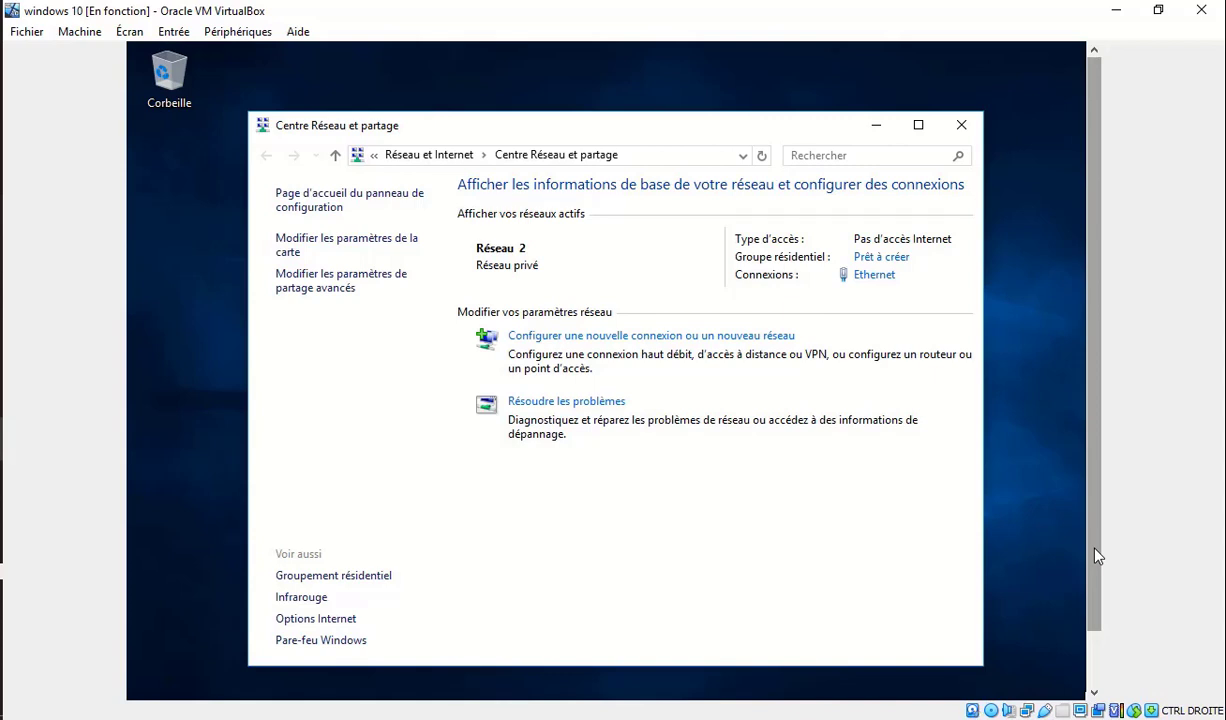
Open the Ethernet adapter's TCP/IPv4 properties and choose a manually specified IP address.
{"action": "left_click", "coordinate": [389, 252]}
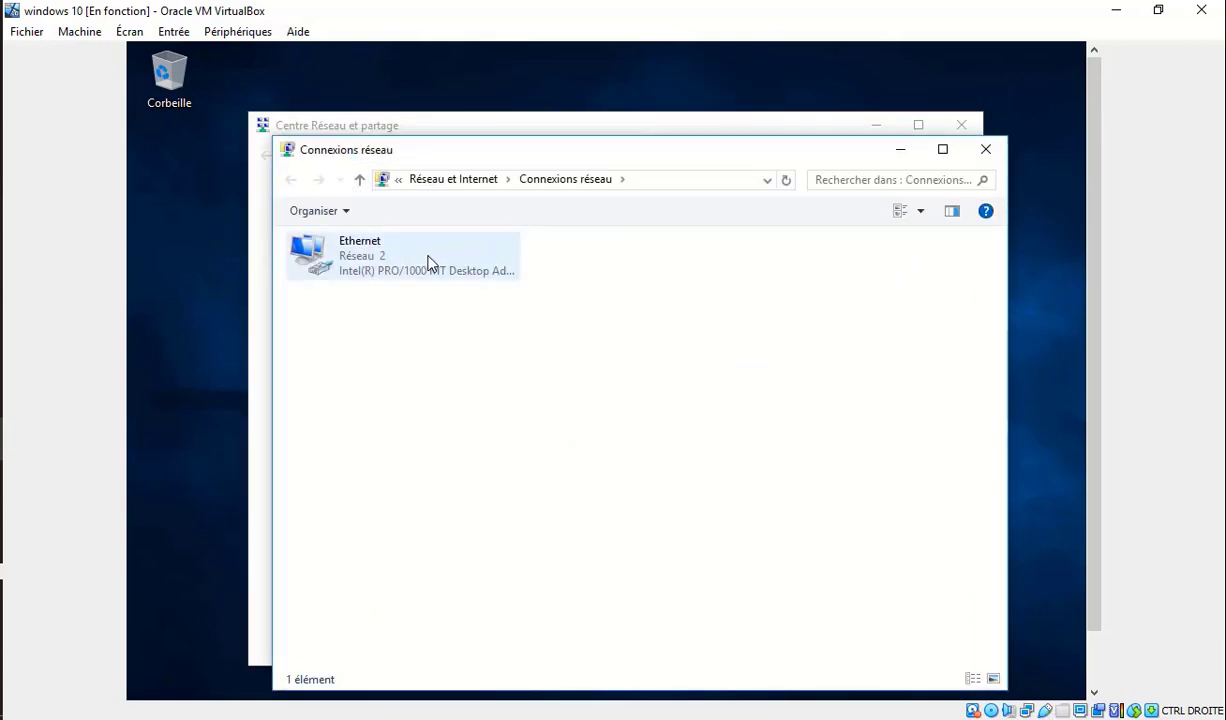
{"action": "left_click", "coordinate": [428, 262]}
{"action": "right_click", "coordinate": [429, 263]}
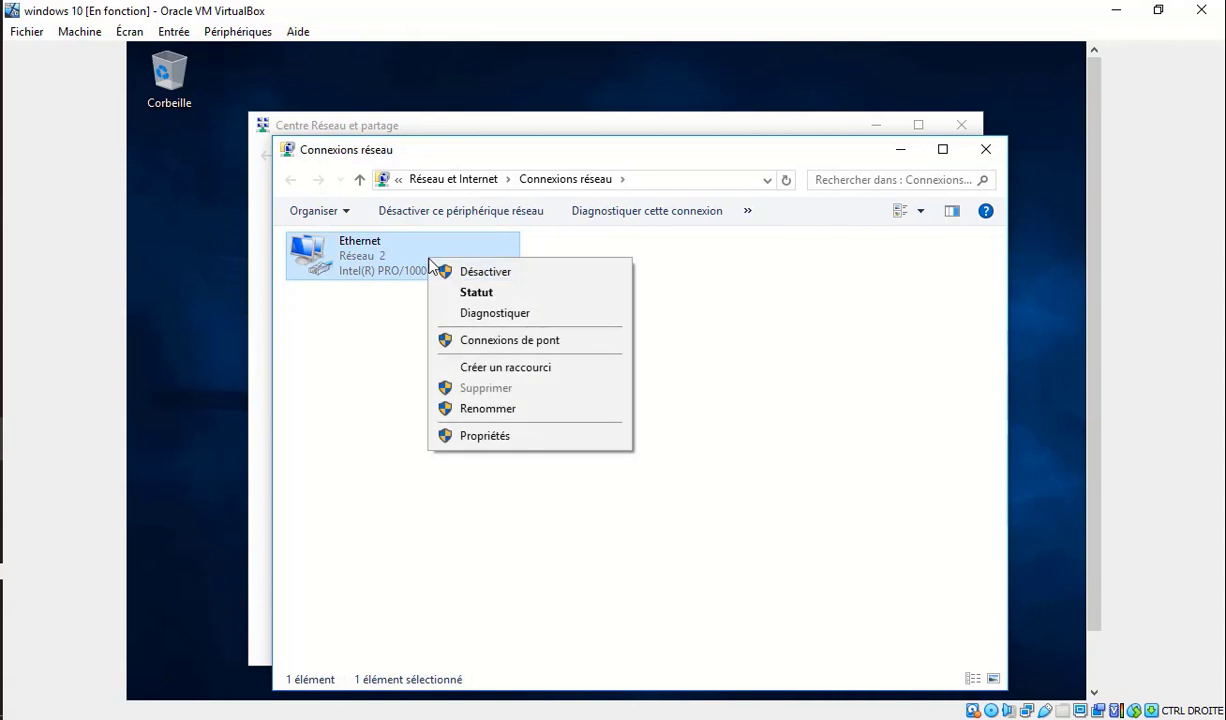
{"action": "left_click", "coordinate": [492, 435]}
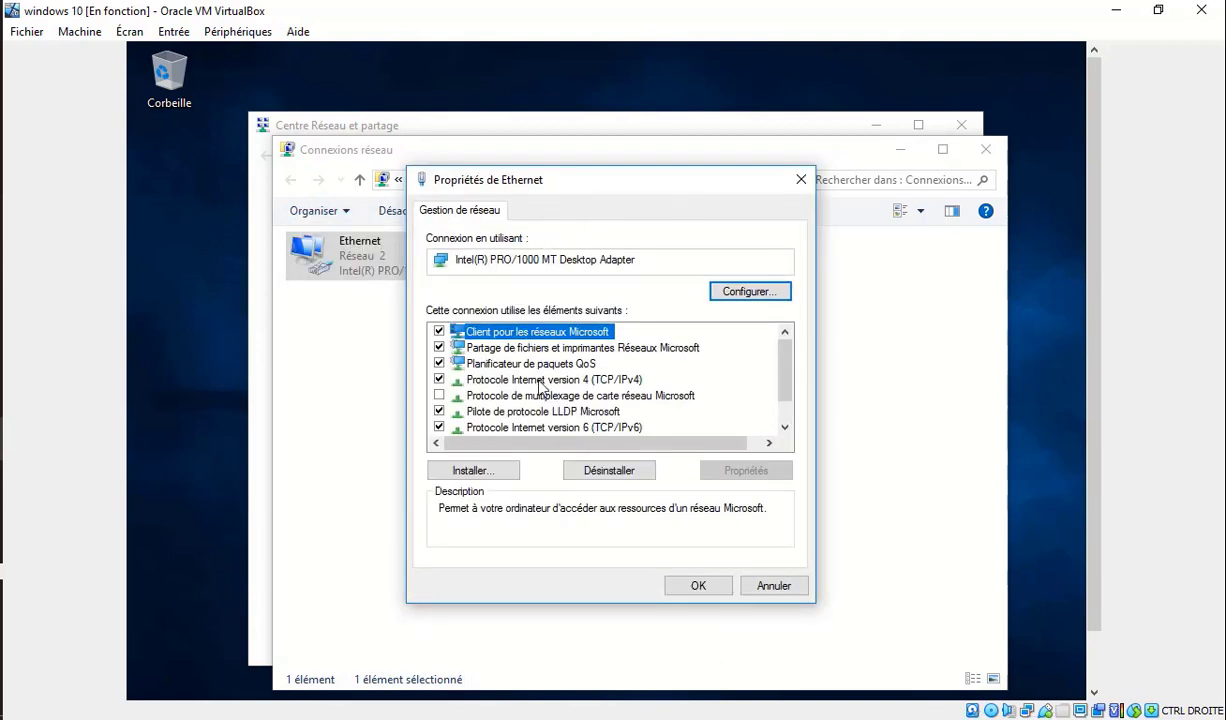
{"action": "double_click", "coordinate": [515, 379]}
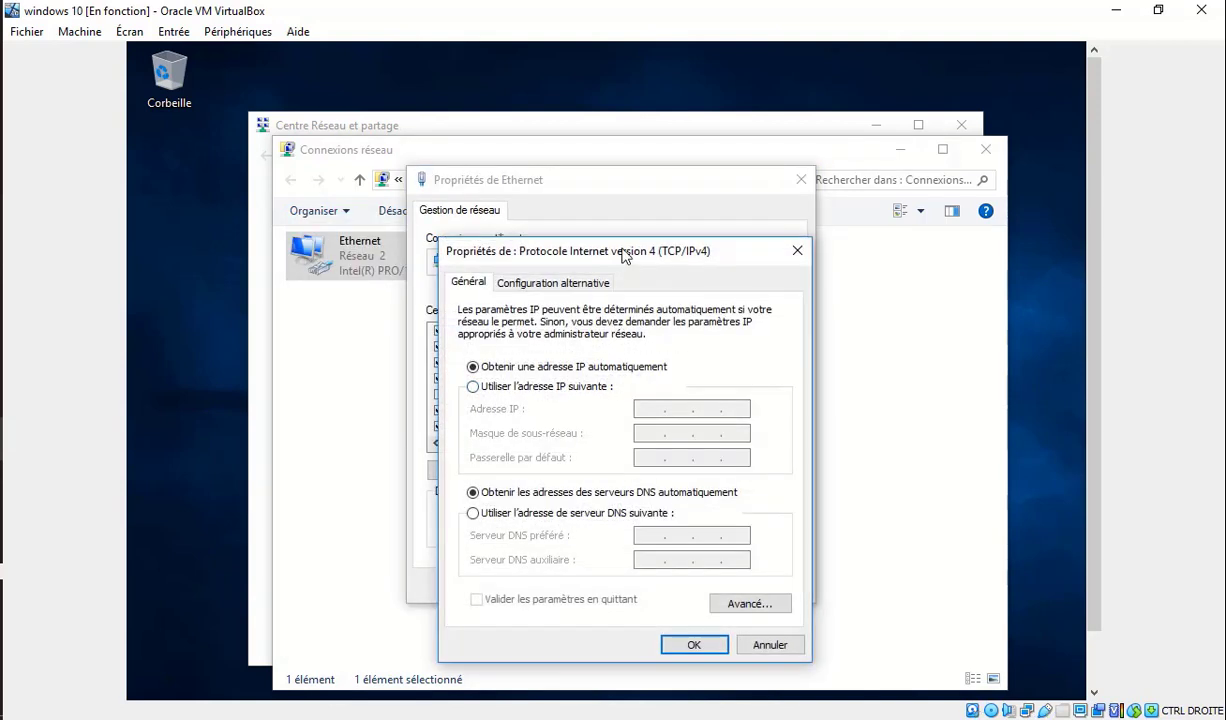
{"action": "left_click_drag", "start_coordinate": [624, 255], "coordinate": [622, 177]}
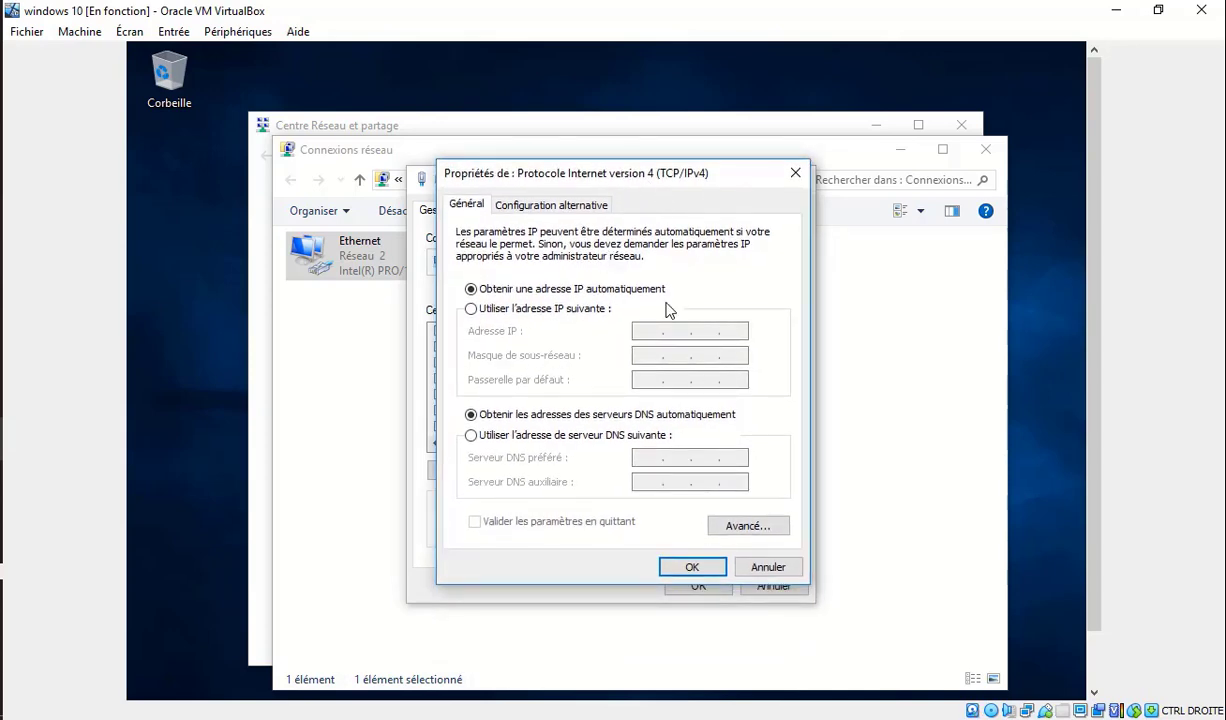
{"action": "left_click", "coordinate": [538, 308]}
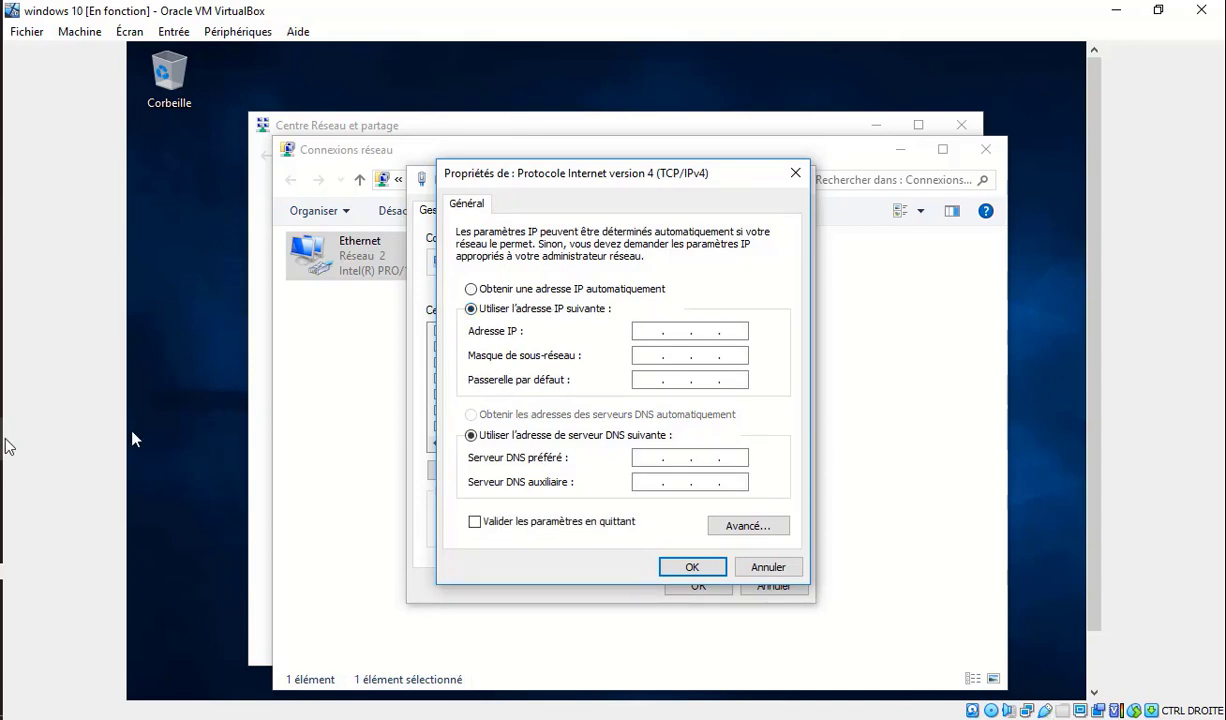
{"action": "mouse_move", "coordinate": [6, 425]}
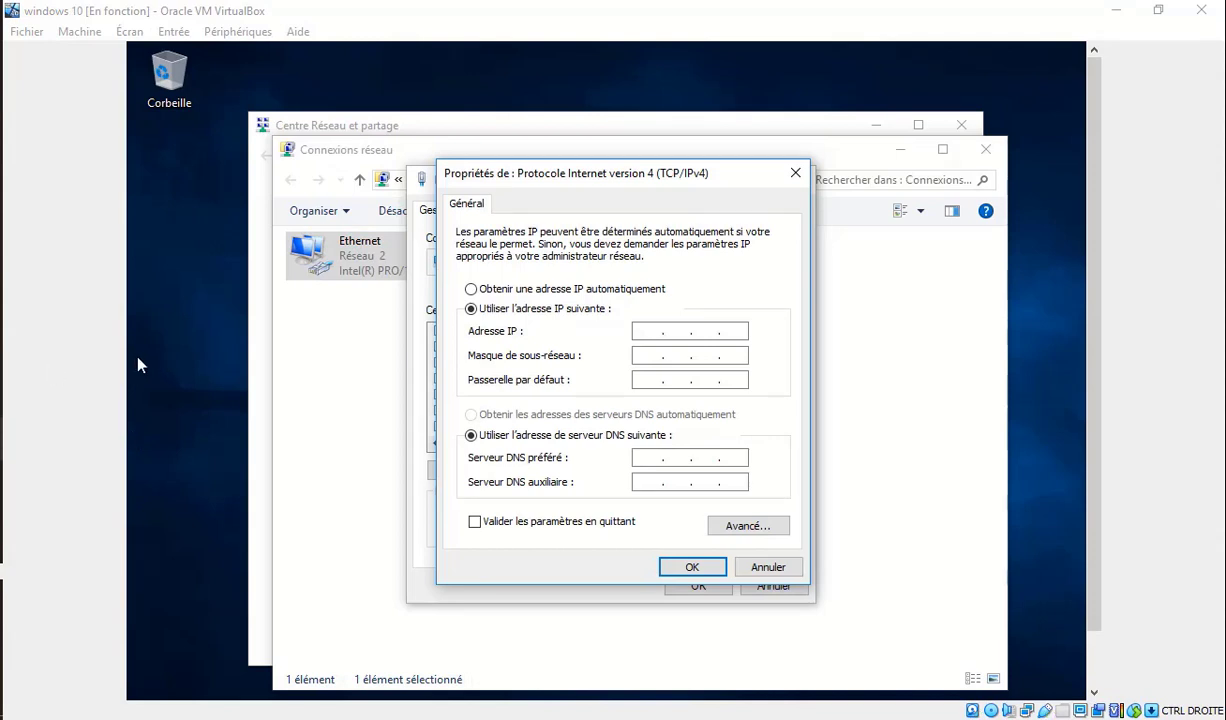
Read the Windows Server 2012 VM's IPv4 settings (10.10.1.20, gateway 10.10.1.1), then return to Windows 10.
{"action": "mouse_move", "coordinate": [4, 380]}
{"action": "left_click", "coordinate": [128, 384]}
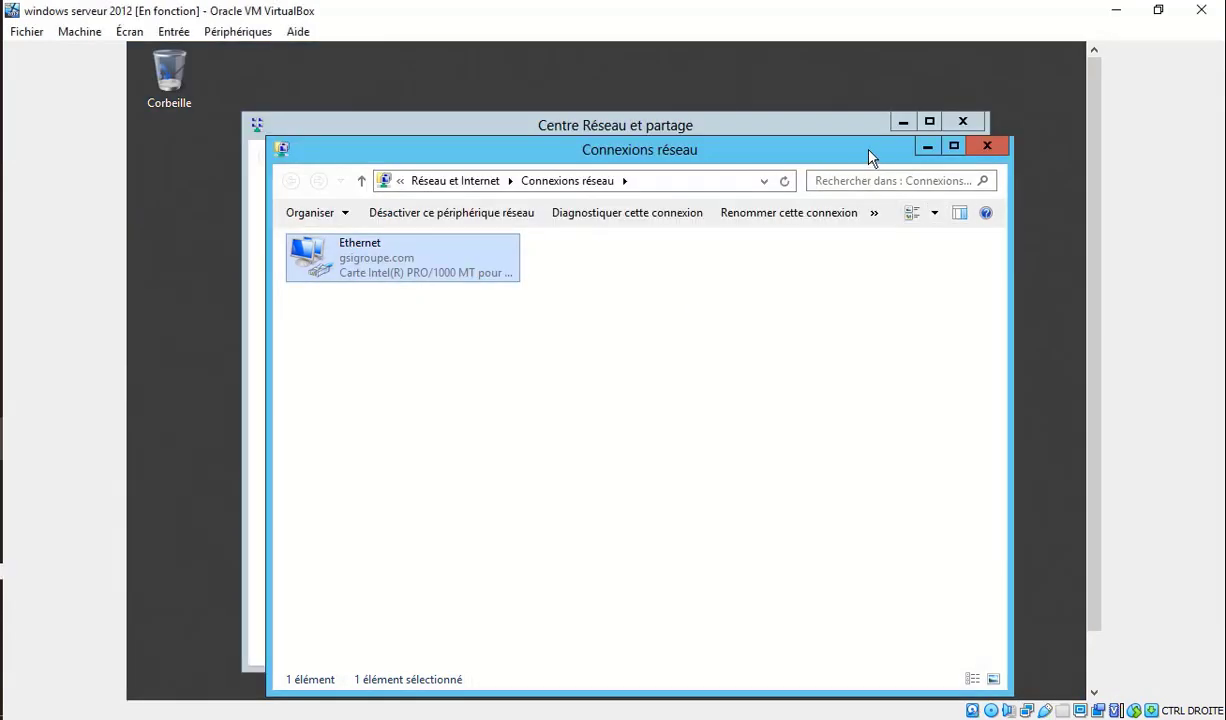
{"action": "mouse_move", "coordinate": [870, 155]}
{"action": "left_mouse_down"}
{"action": "mouse_move", "coordinate": [887, 317]}
{"action": "mouse_move", "coordinate": [862, 170]}
{"action": "mouse_move", "coordinate": [885, 146]}
{"action": "mouse_move", "coordinate": [880, 134]}
{"action": "left_mouse_up"}
{"action": "right_click", "coordinate": [477, 256]}
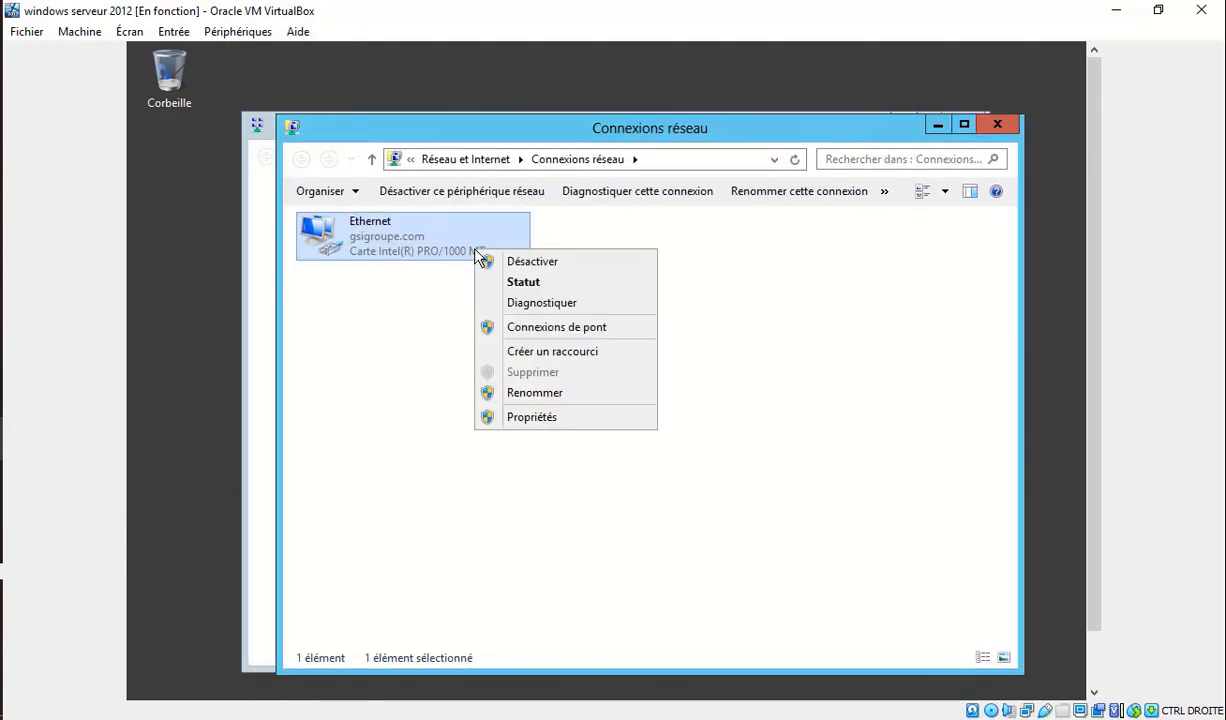
{"action": "left_click", "coordinate": [541, 416]}
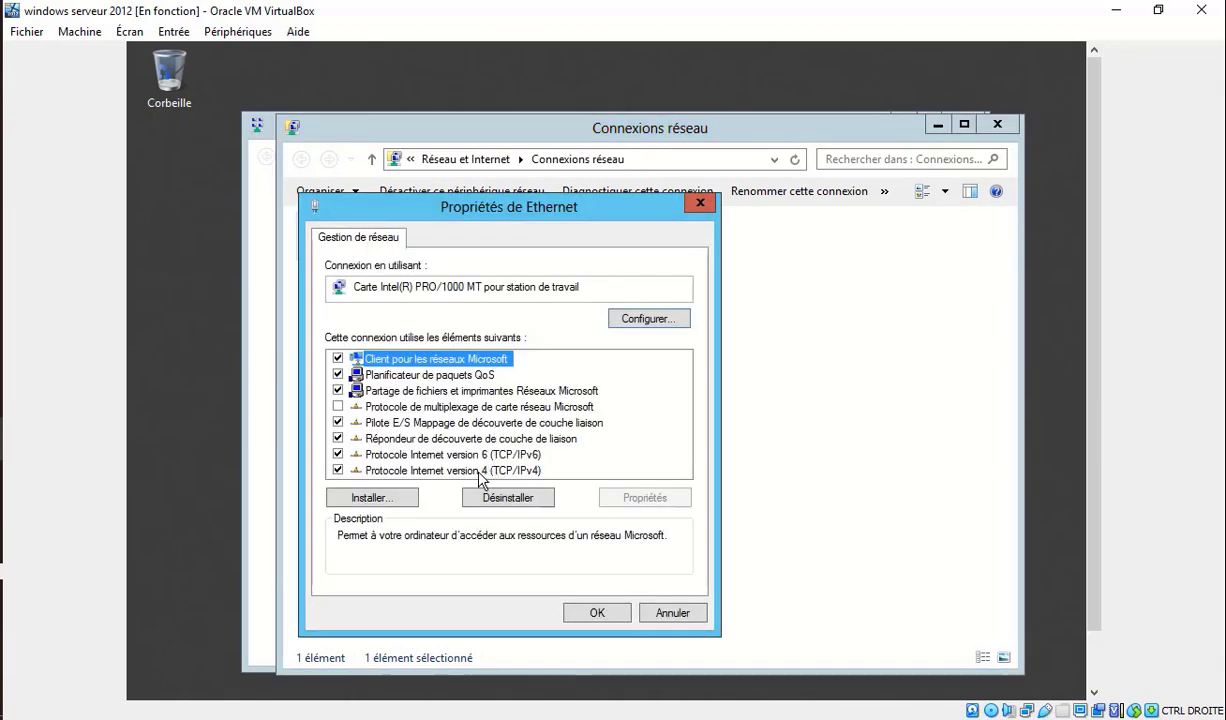
{"action": "double_click", "coordinate": [475, 470]}
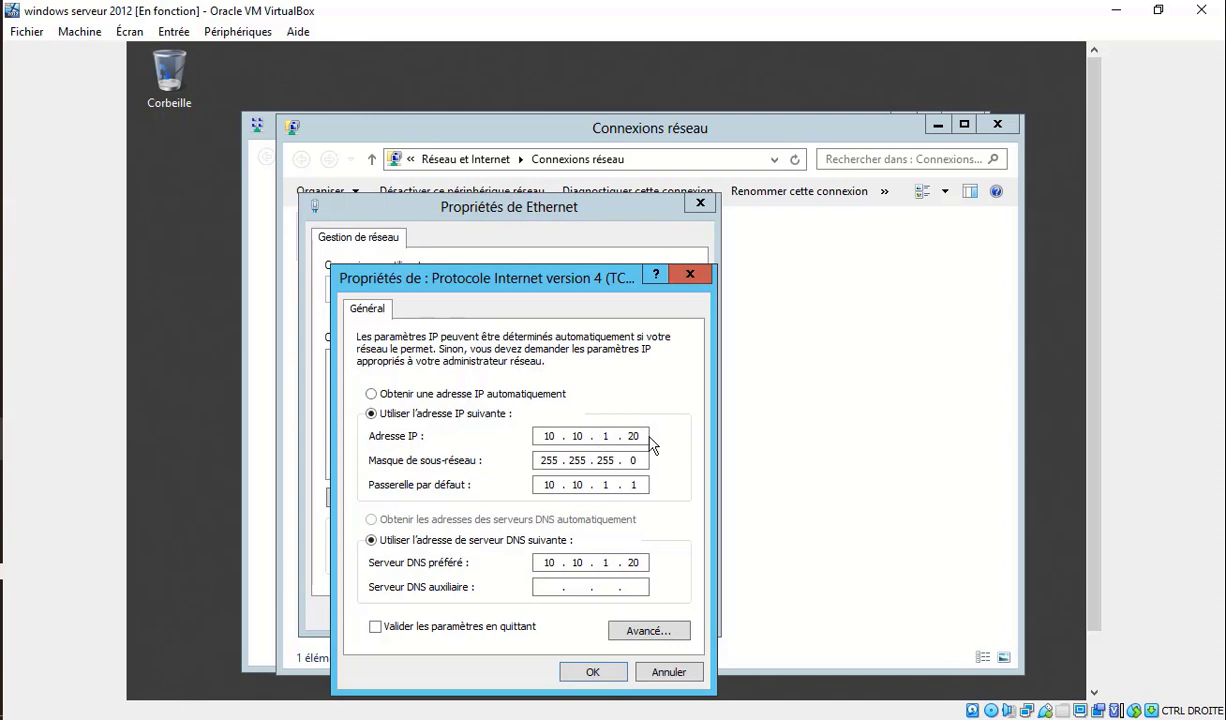
{"action": "left_click_drag", "start_coordinate": [585, 285], "coordinate": [653, 238]}
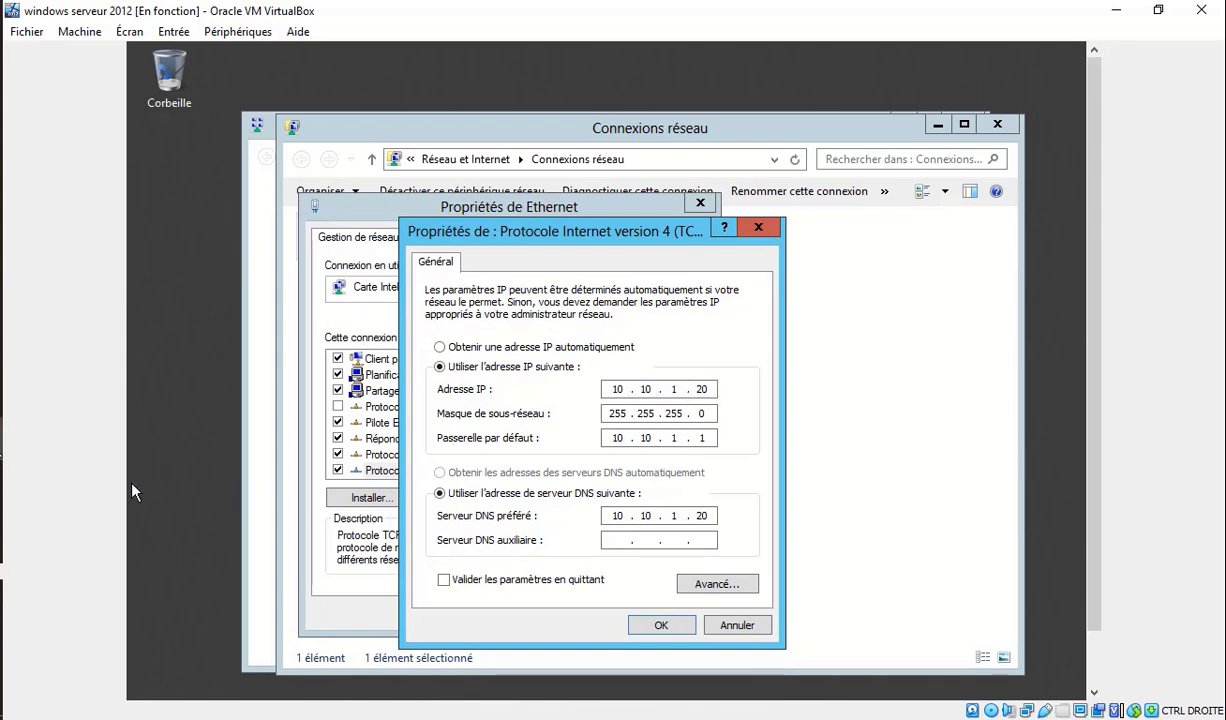
{"action": "mouse_move", "coordinate": [6, 437]}
{"action": "left_click", "coordinate": [108, 522]}
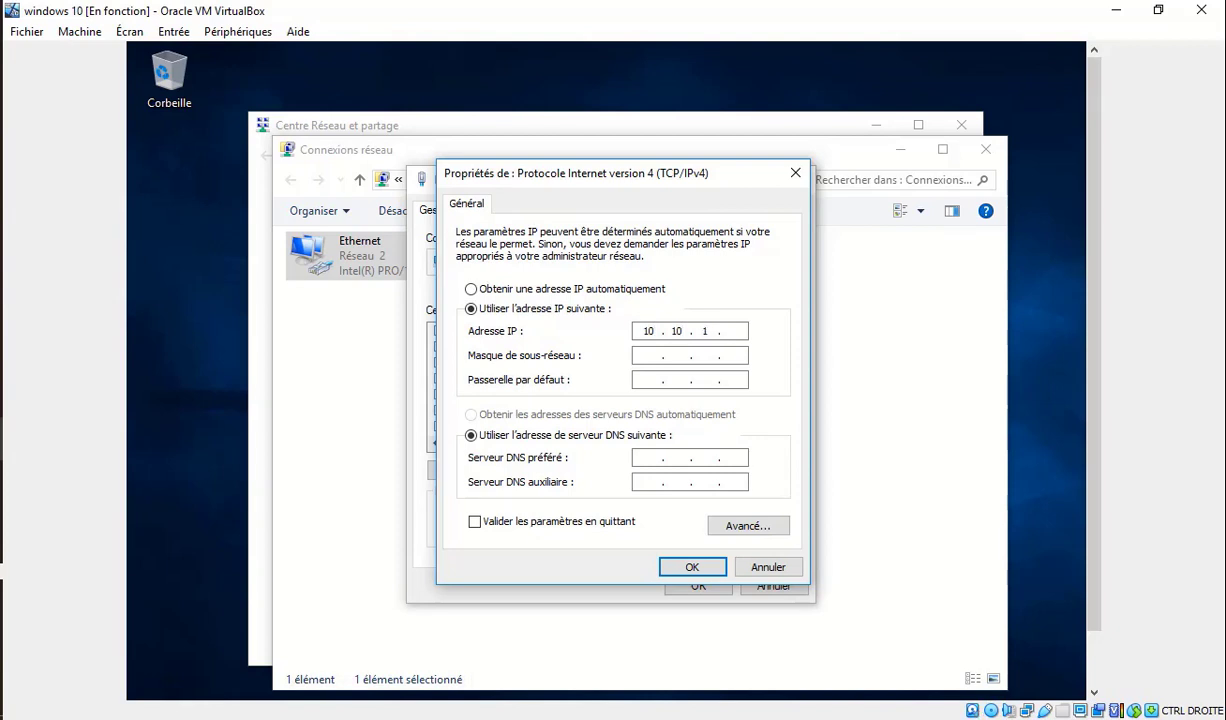
Enter IP 10.10.1.21, mask 255.255.255.0, gateway 10.10.1.1, DNS 10.10.1.20, and enable validation on exit.
{"action": "type", "text": "."}
{"action": "left_click", "coordinate": [653, 355]}
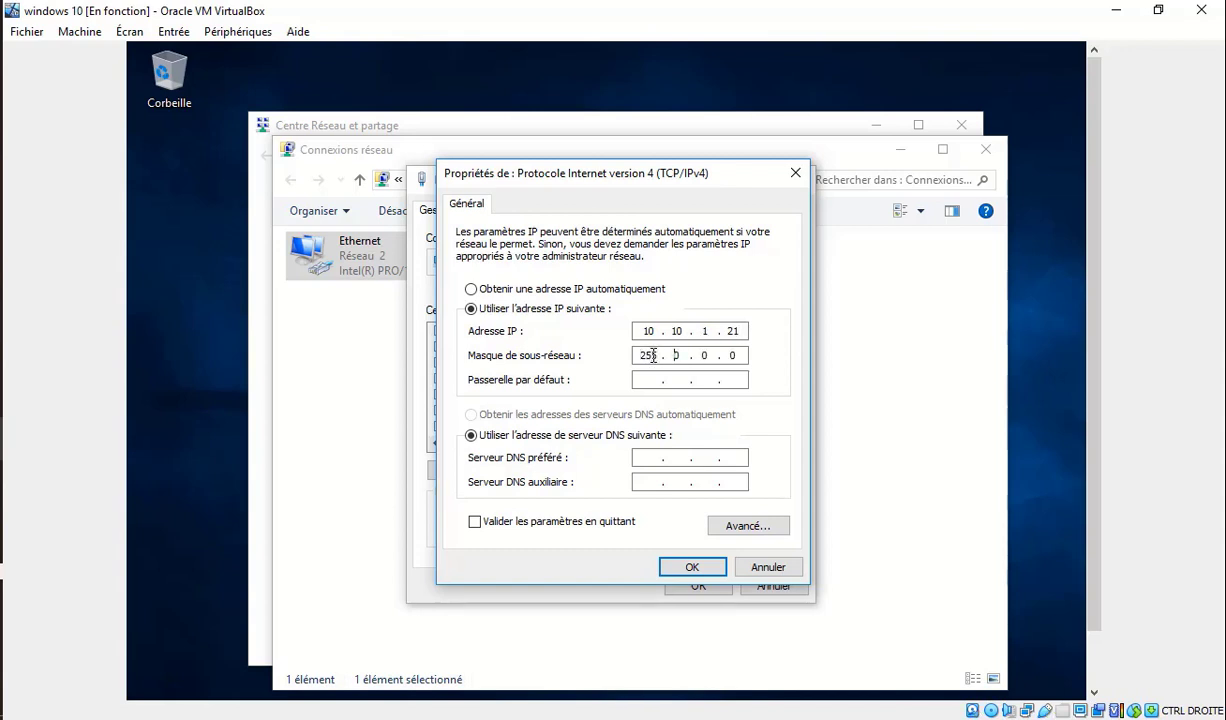
{"action": "type", "text": "255."}
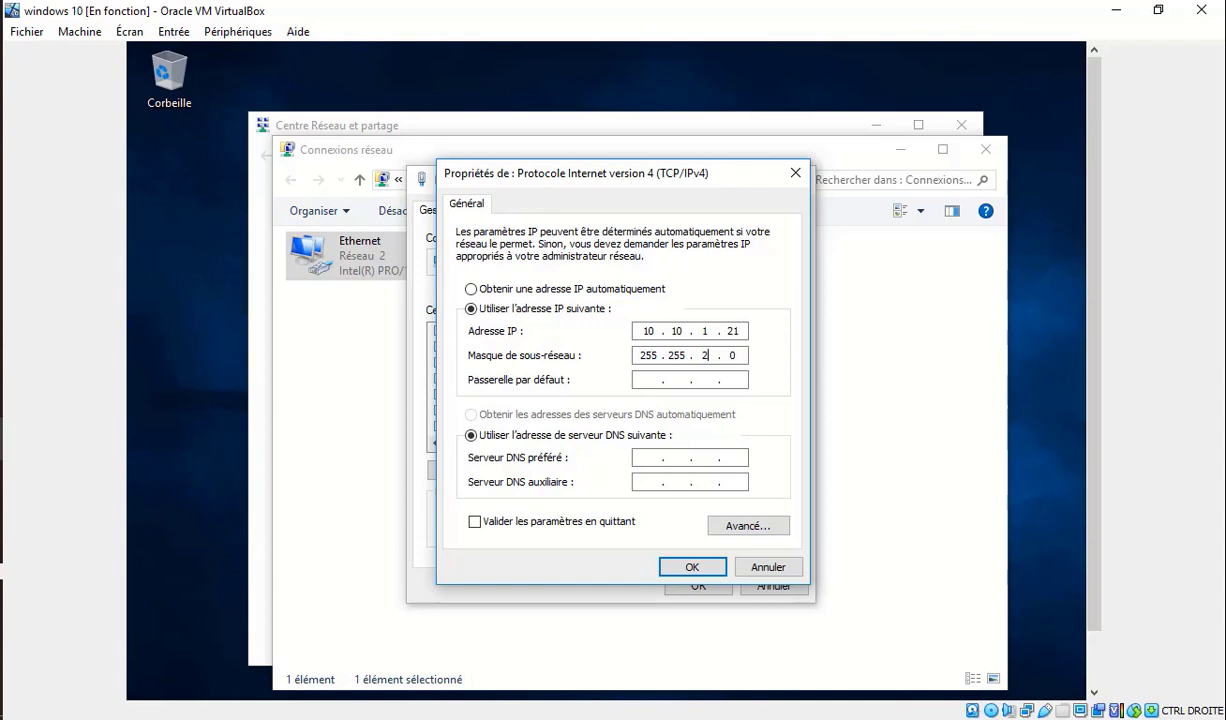
{"action": "type", "text": "255"}
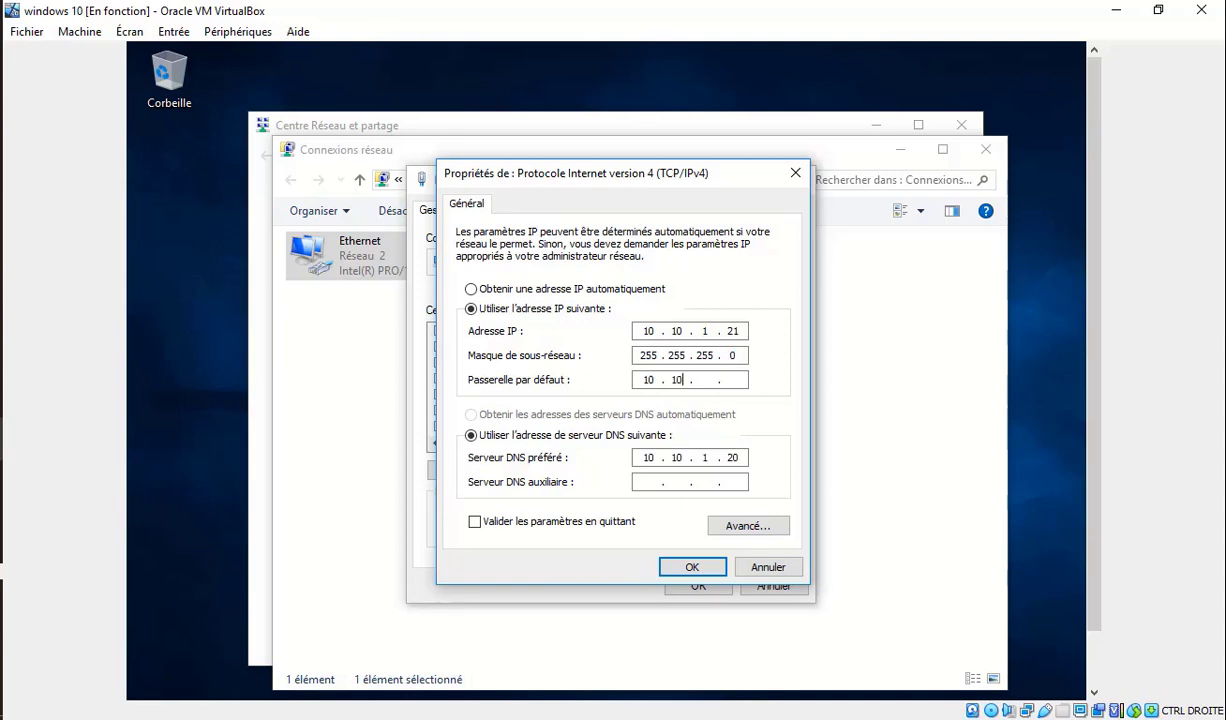
{"action": "type", "text": "10.1"}
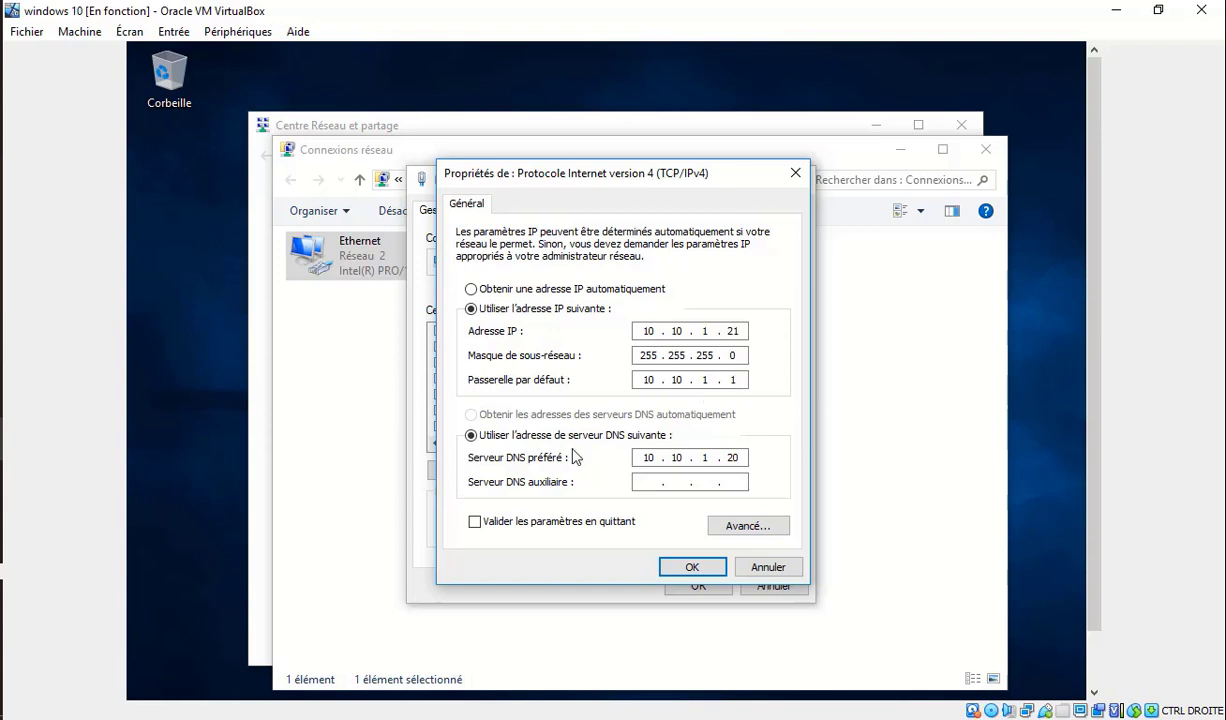
{"action": "left_click", "coordinate": [622, 524]}
{"action": "mouse_move", "coordinate": [1, 426]}
{"action": "left_click", "coordinate": [111, 393]}
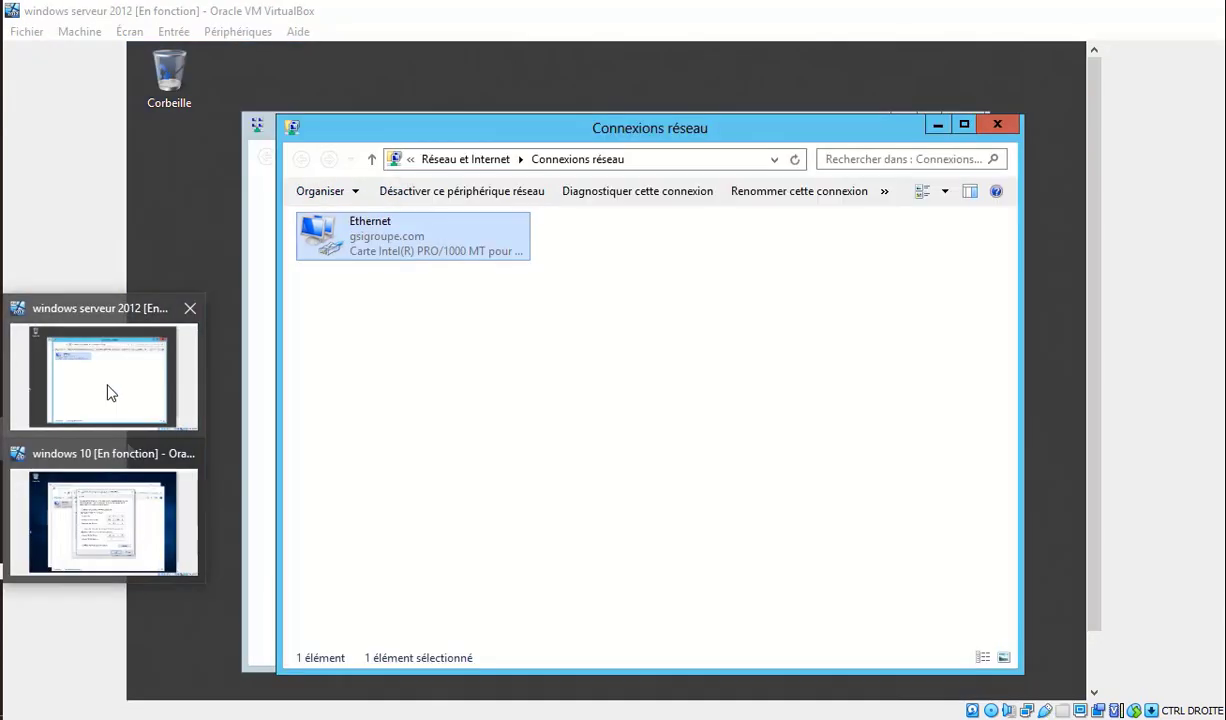
{"action": "right_click", "coordinate": [403, 250]}
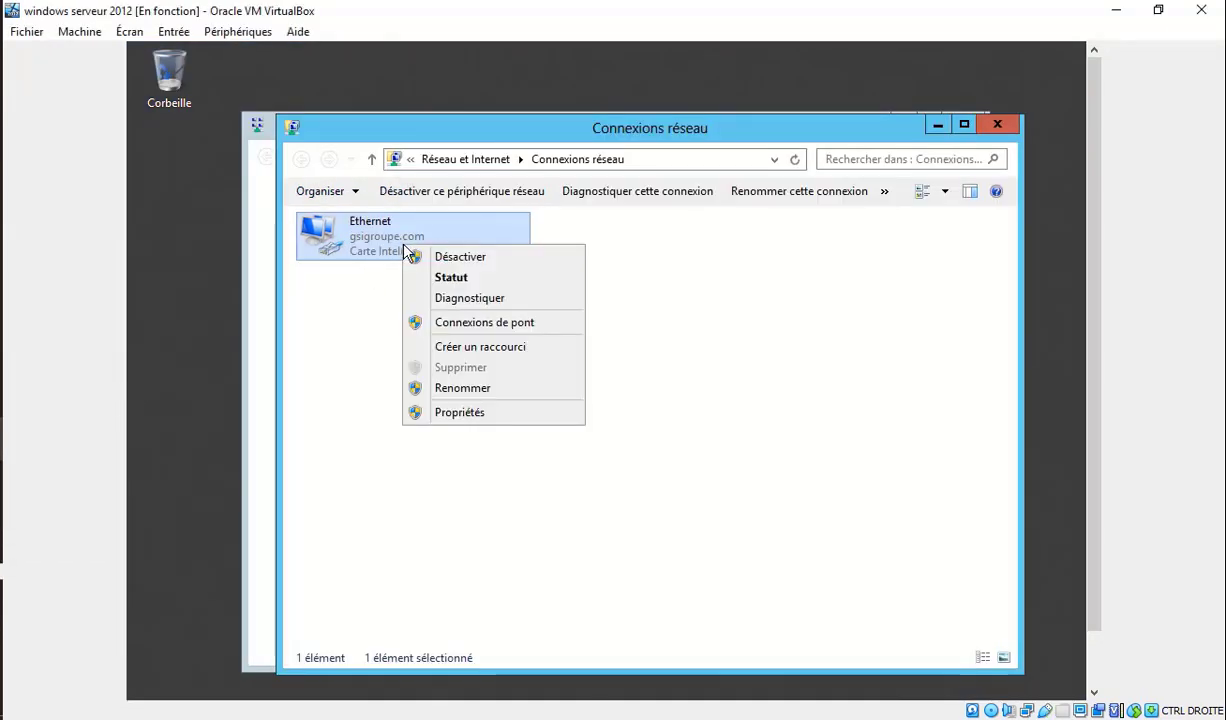
{"action": "left_click", "coordinate": [484, 414]}
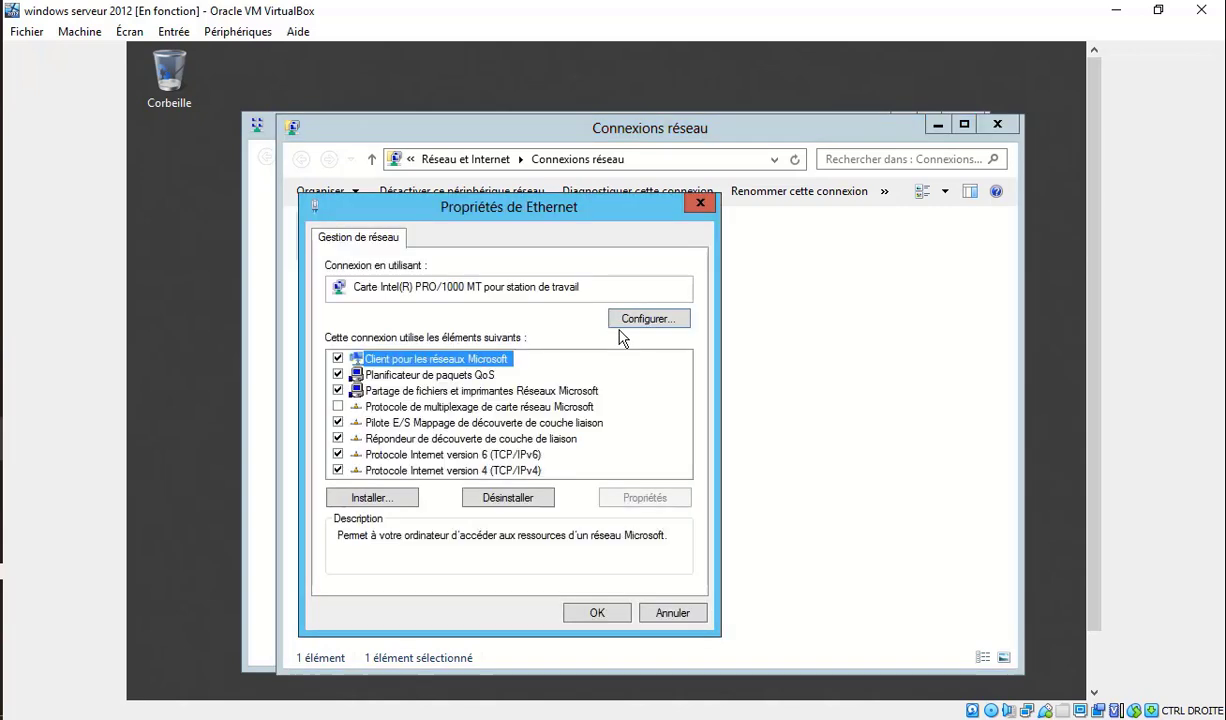
{"action": "double_click", "coordinate": [507, 471]}
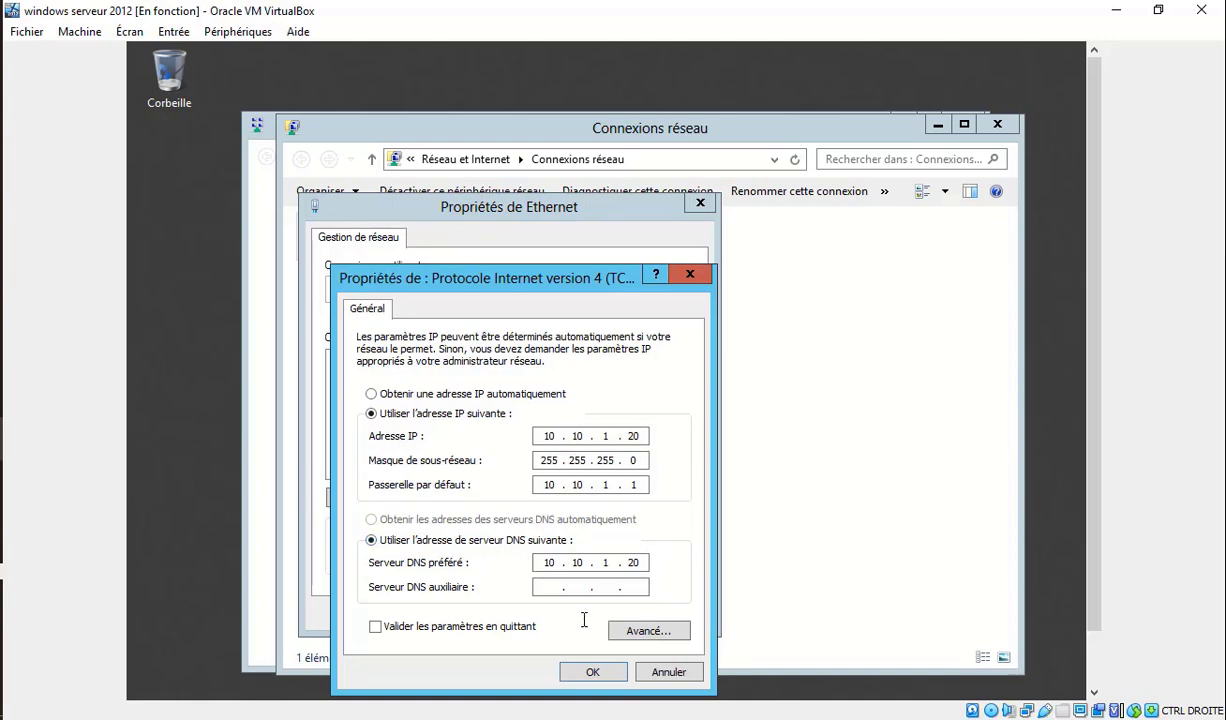
{"action": "left_click", "coordinate": [588, 670]}
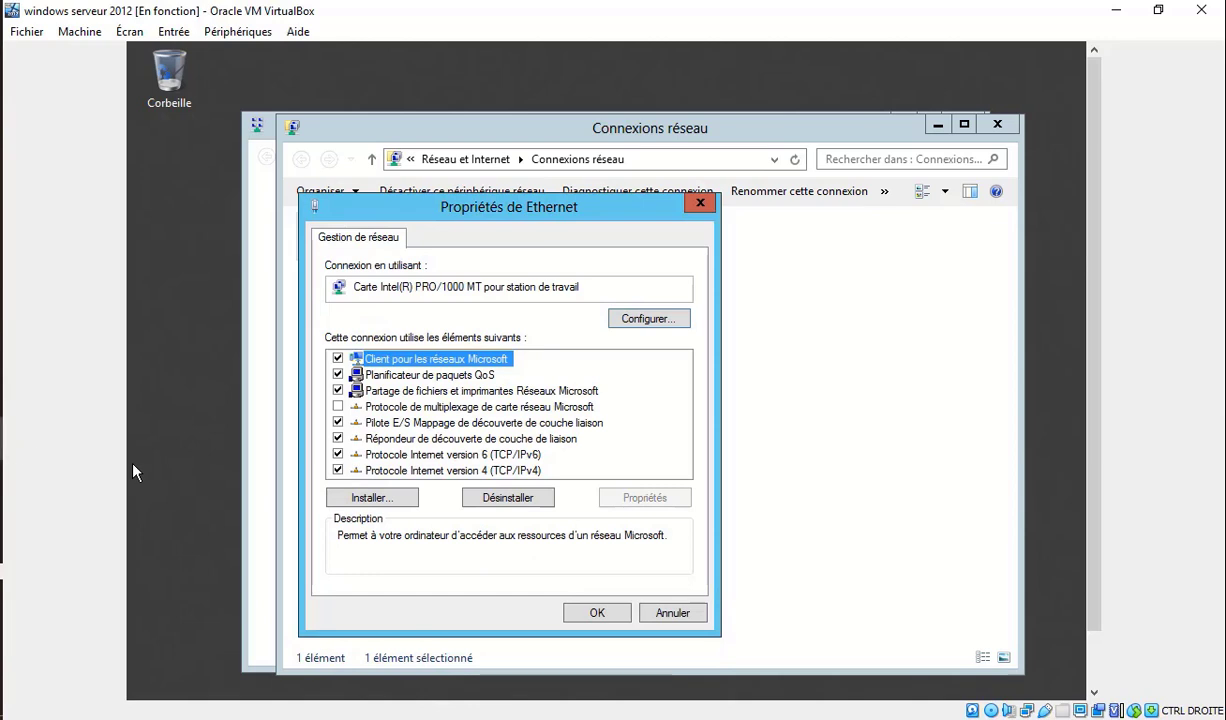
{"action": "mouse_move", "coordinate": [5, 435]}
{"action": "left_click", "coordinate": [110, 533]}
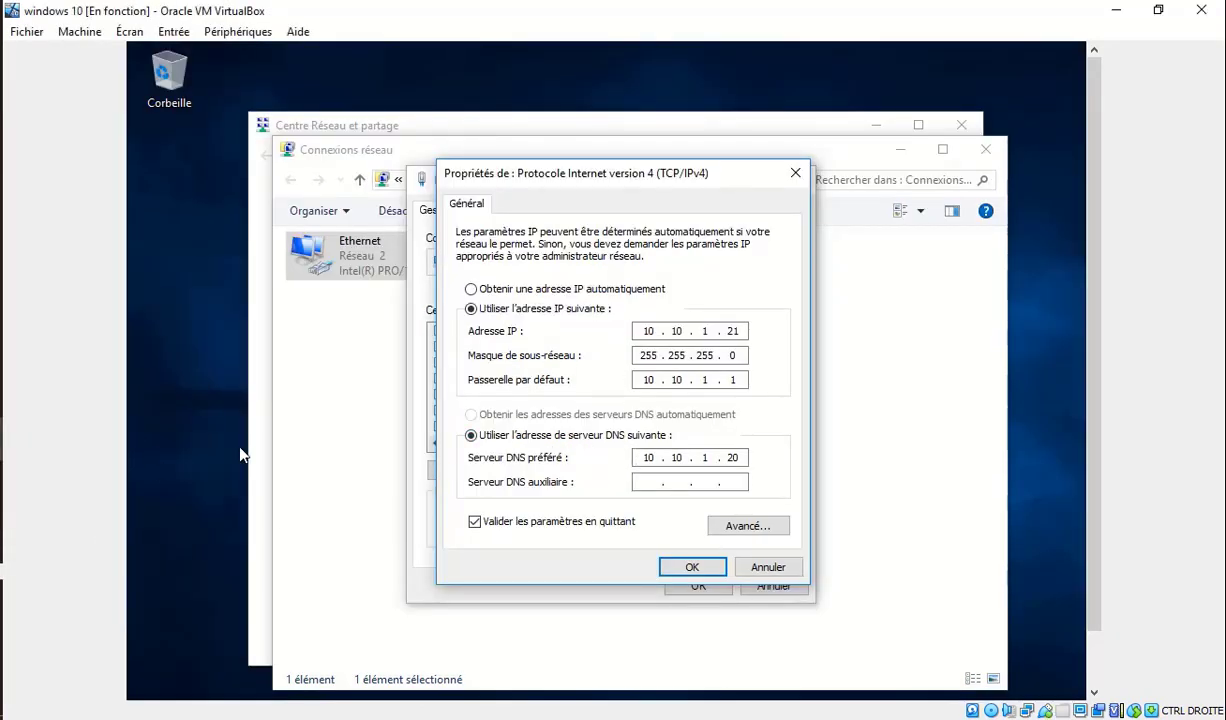
{"action": "mouse_move", "coordinate": [5, 435]}
{"action": "left_click", "coordinate": [100, 360]}
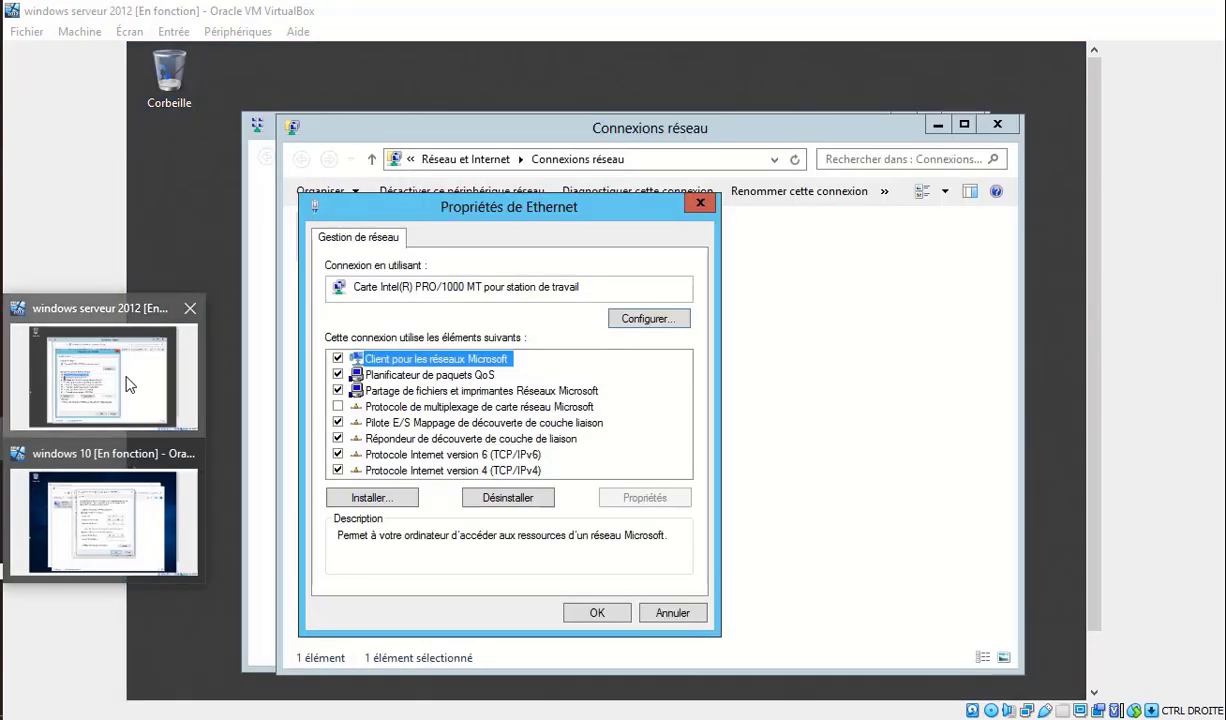
{"action": "double_click", "coordinate": [388, 468]}
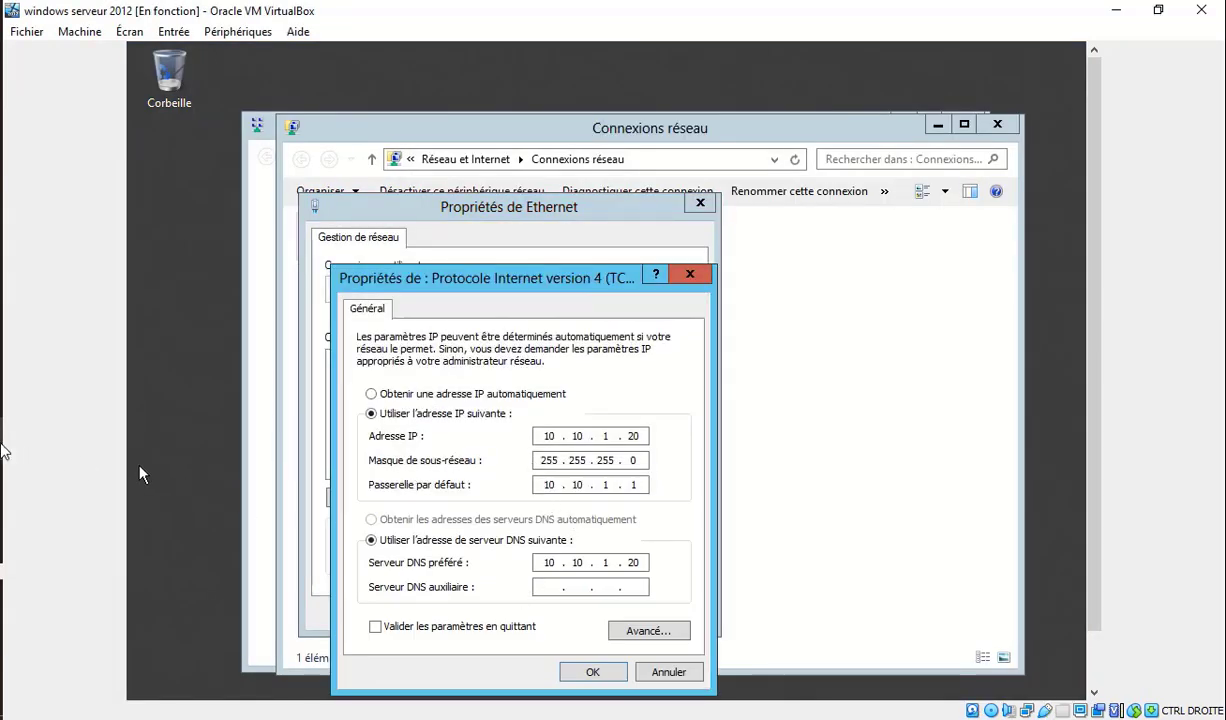
{"action": "mouse_move", "coordinate": [5, 430]}
{"action": "left_click", "coordinate": [102, 525]}
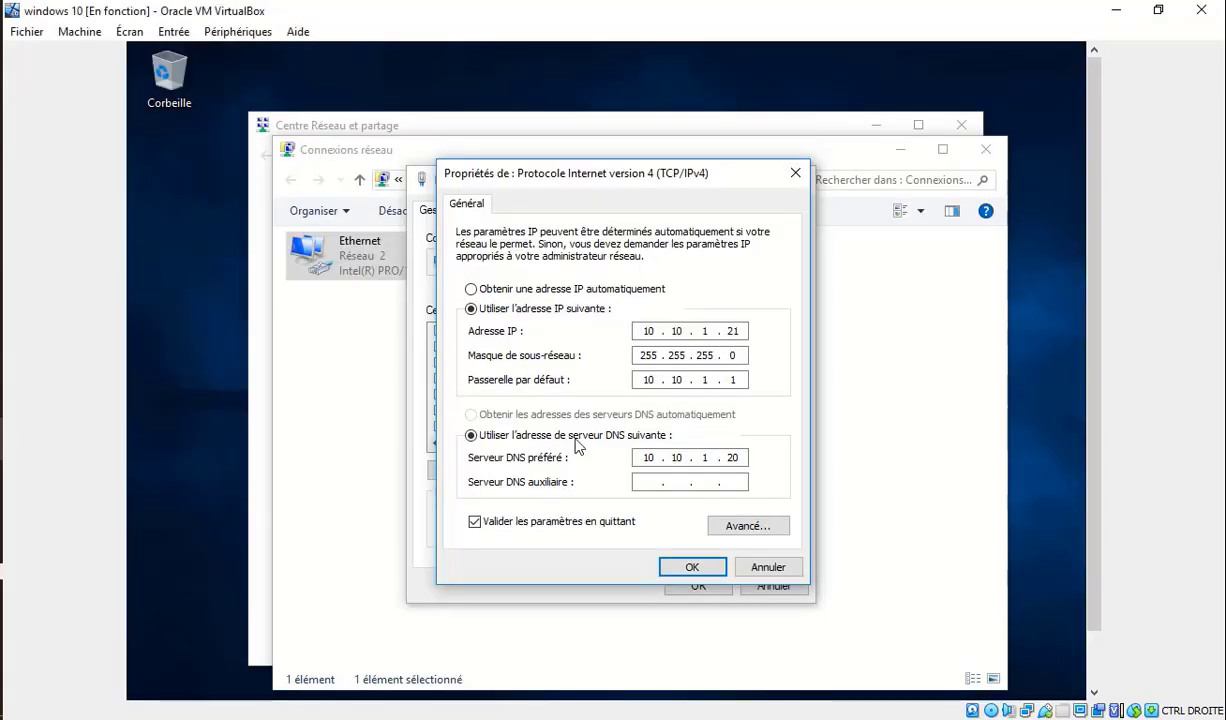
Apply the static IPv4 and Ethernet settings and cancel the network diagnostics check.
{"action": "left_click", "coordinate": [689, 567]}
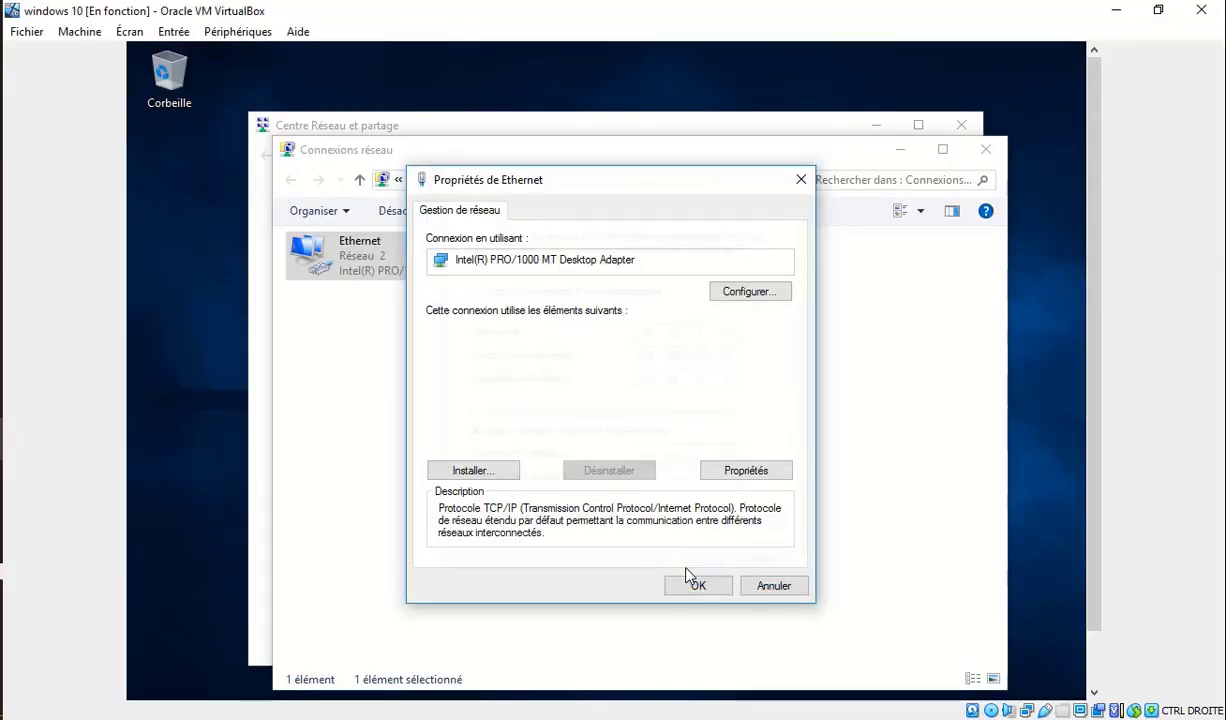
{"action": "left_click", "coordinate": [700, 585]}
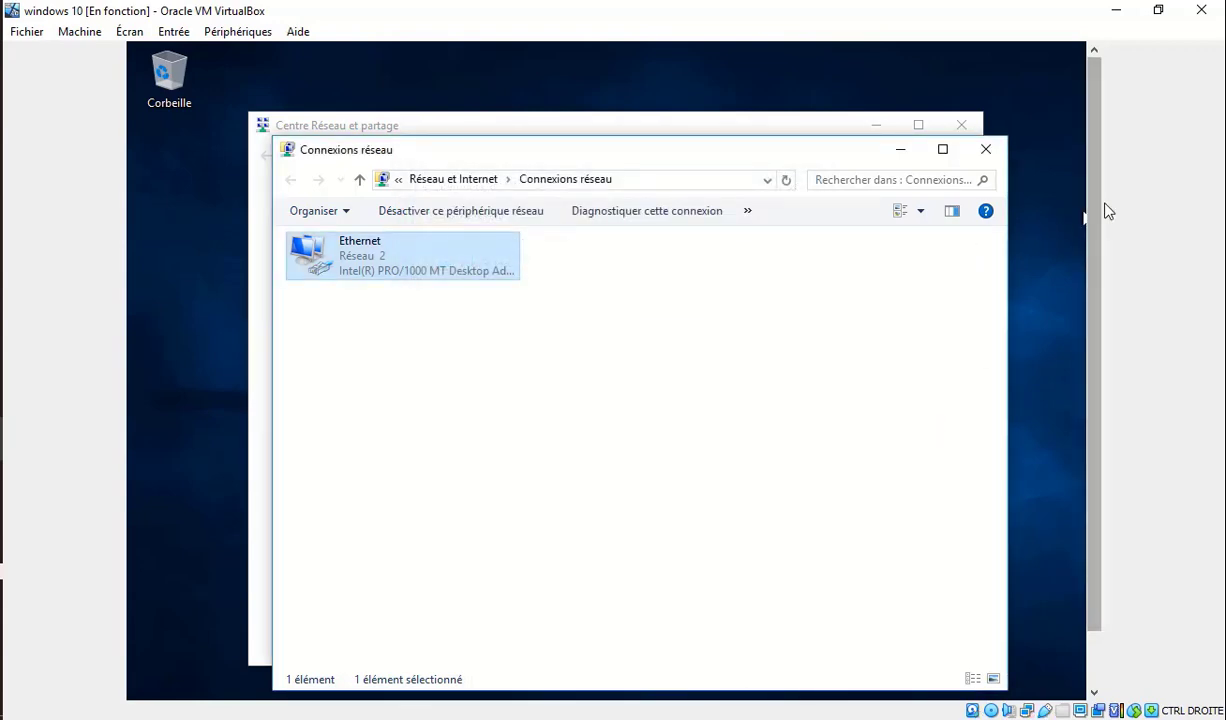
{"action": "mouse_move", "coordinate": [1103, 208]}
{"action": "left_mouse_down"}
{"action": "mouse_move", "coordinate": [1103, 267]}
{"action": "mouse_move", "coordinate": [1103, 210]}
{"action": "left_mouse_up"}
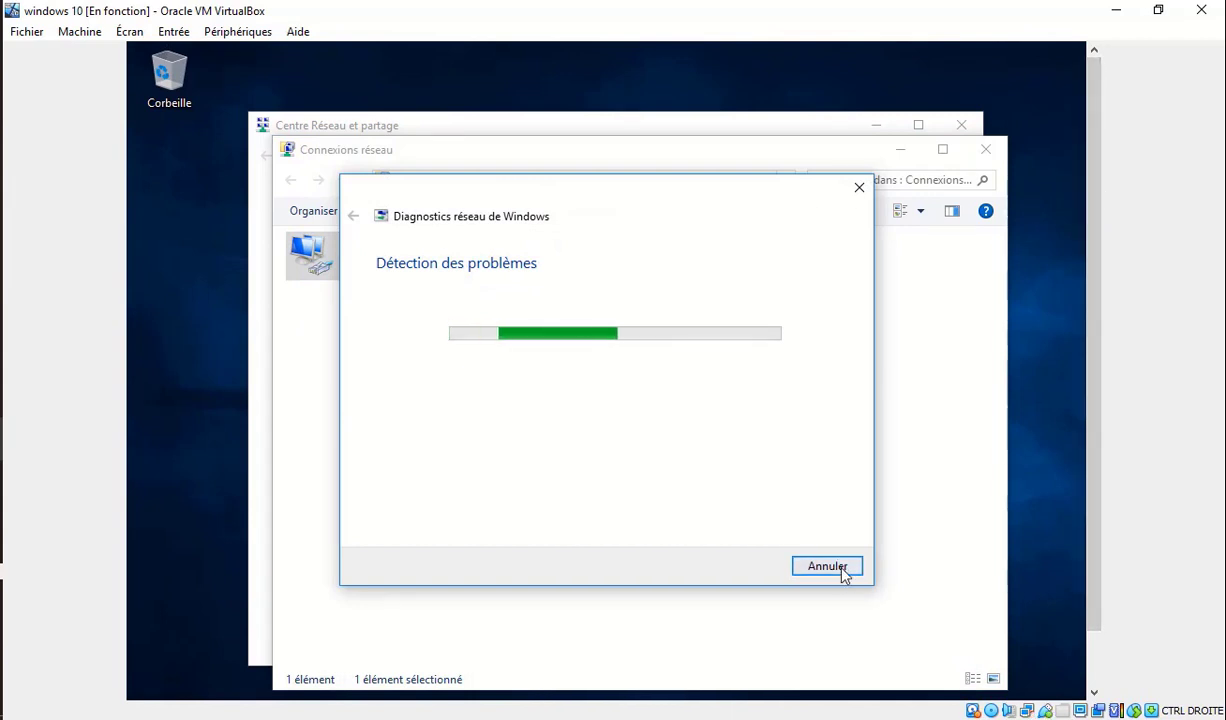
{"action": "left_click", "coordinate": [845, 570]}
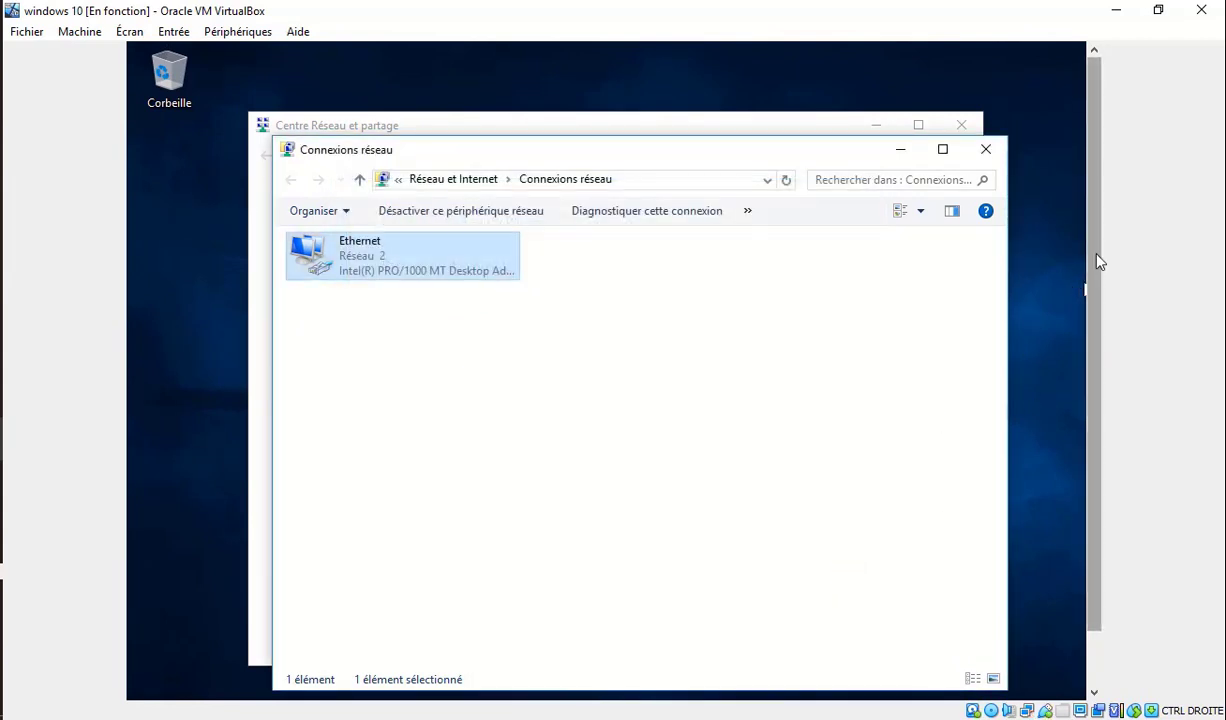
{"action": "scroll", "coordinate": [1094, 260], "scroll_direction": "down", "scroll_amount": 2}
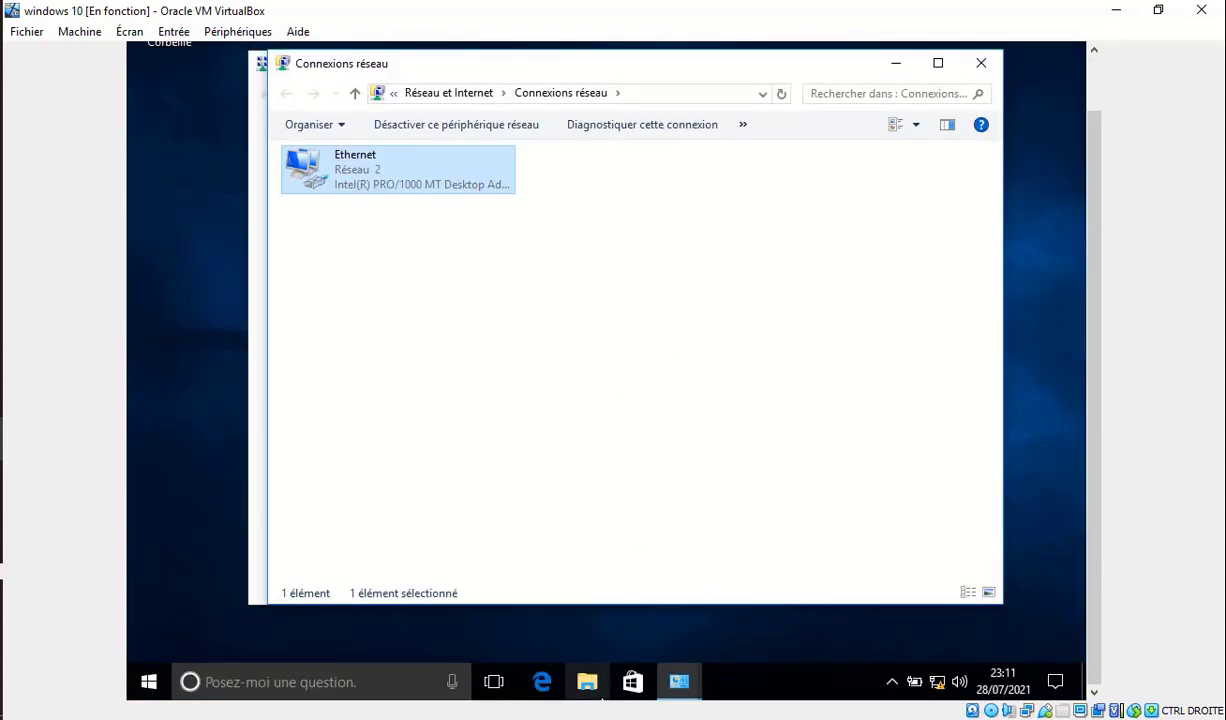
From Ce PC's properties, open the computer name settings and select Domaine membership.
{"action": "left_click", "coordinate": [555, 645]}
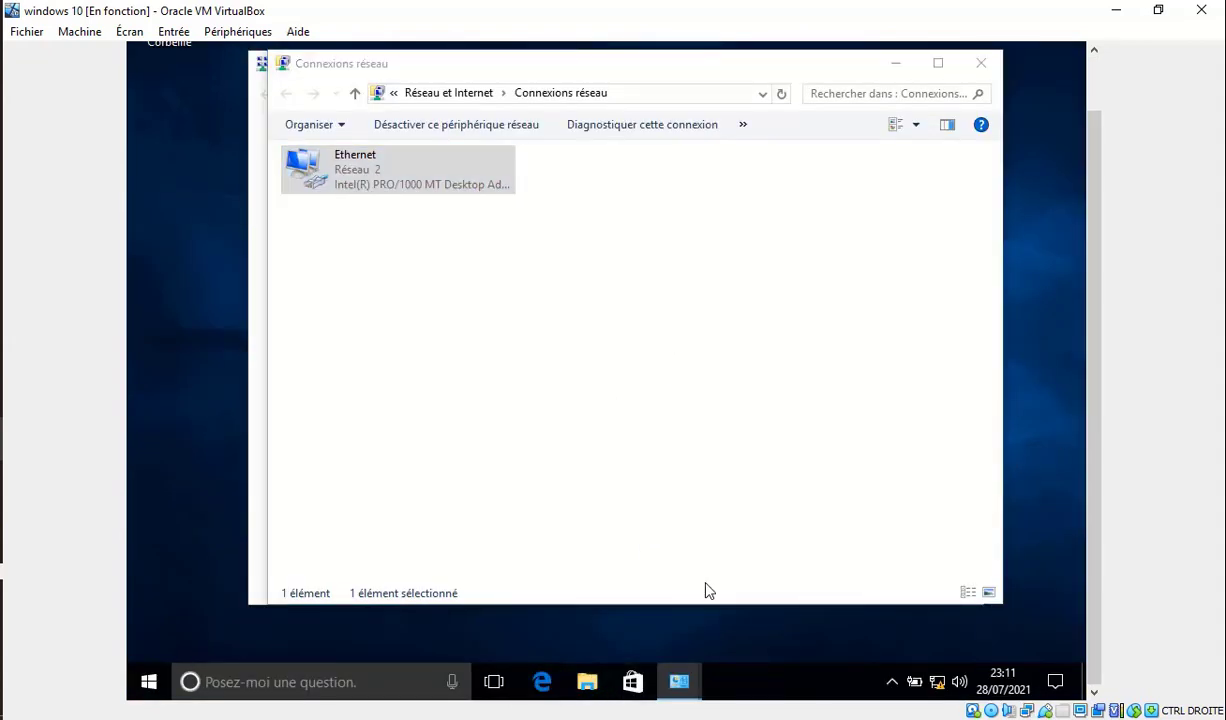
{"action": "left_click", "coordinate": [598, 660]}
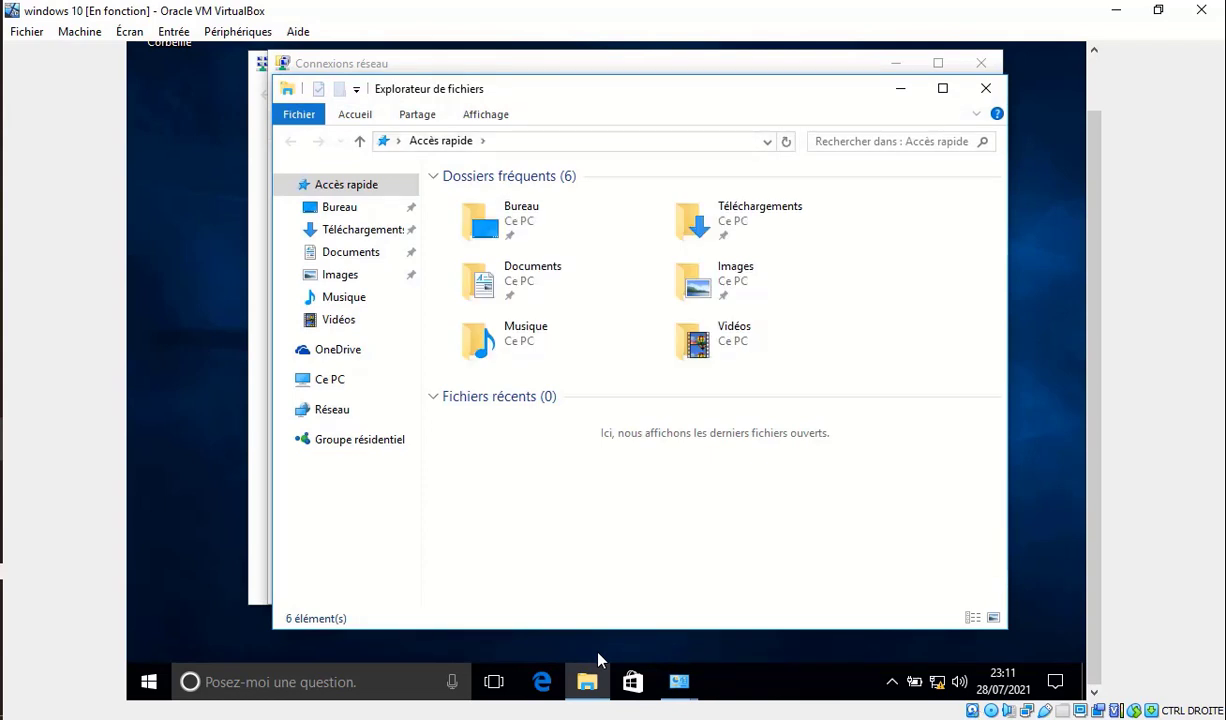
{"action": "right_click", "coordinate": [356, 377]}
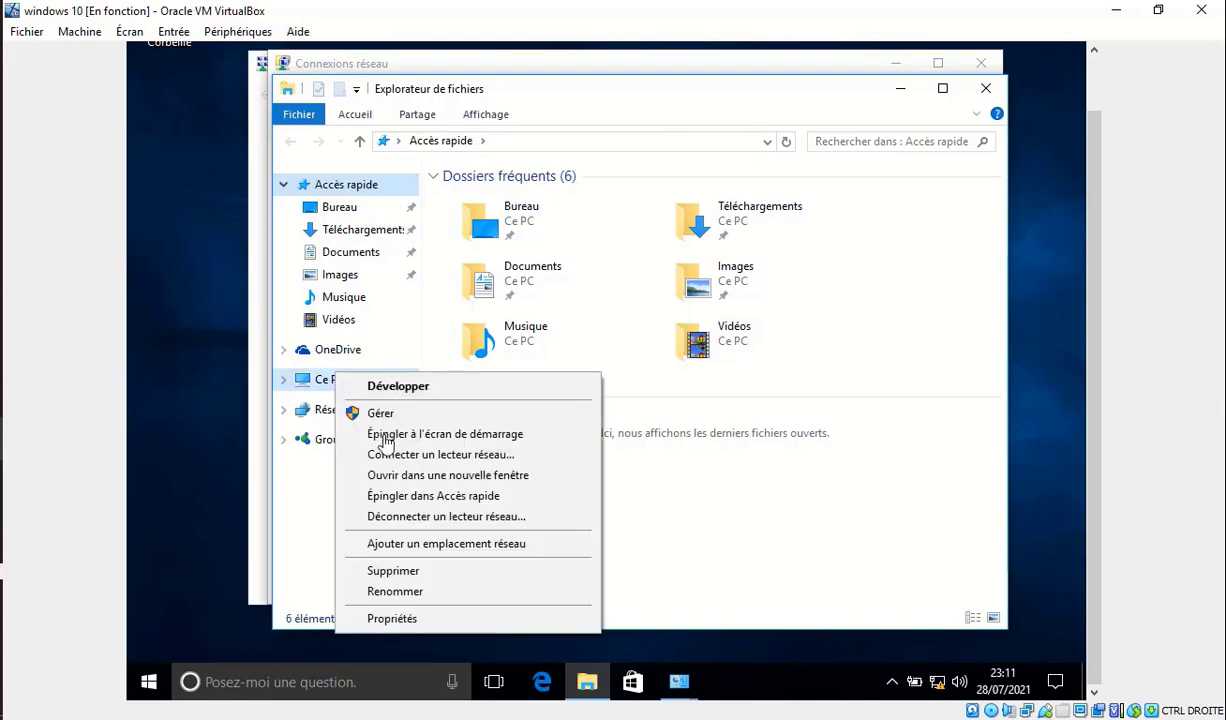
{"action": "left_click", "coordinate": [400, 619]}
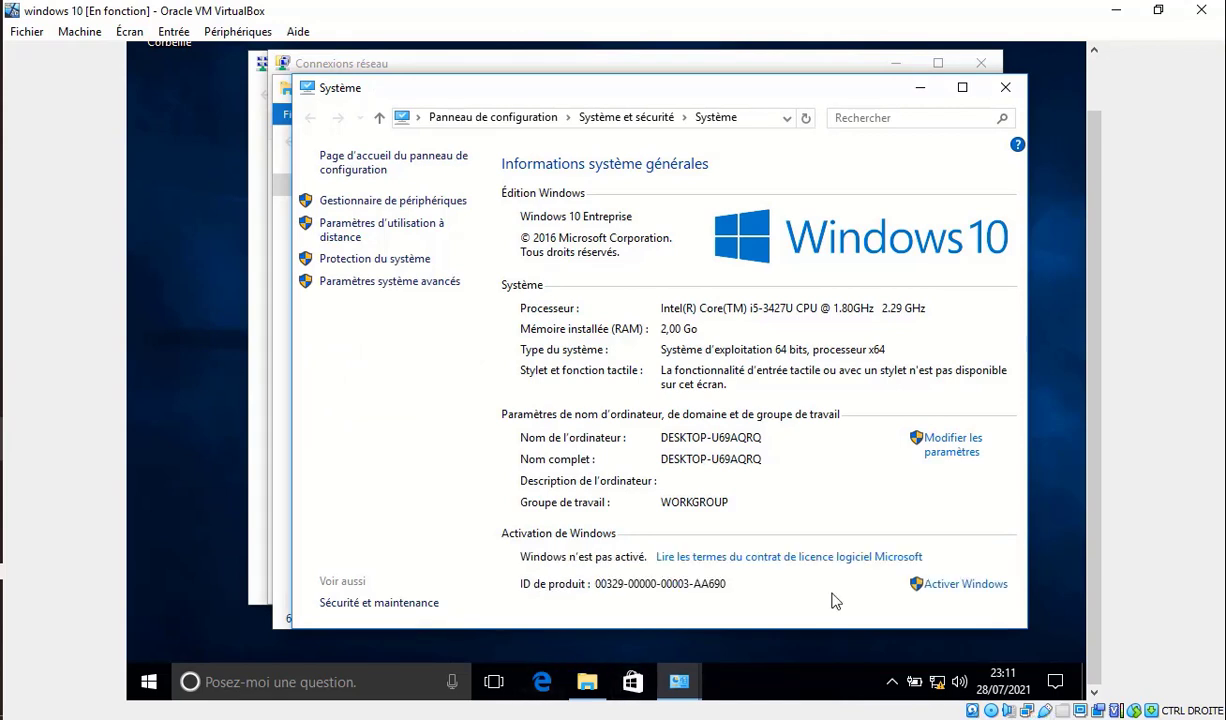
{"action": "left_click", "coordinate": [955, 446]}
{"action": "left_click_drag", "start_coordinate": [1096, 406], "coordinate": [1095, 352]}
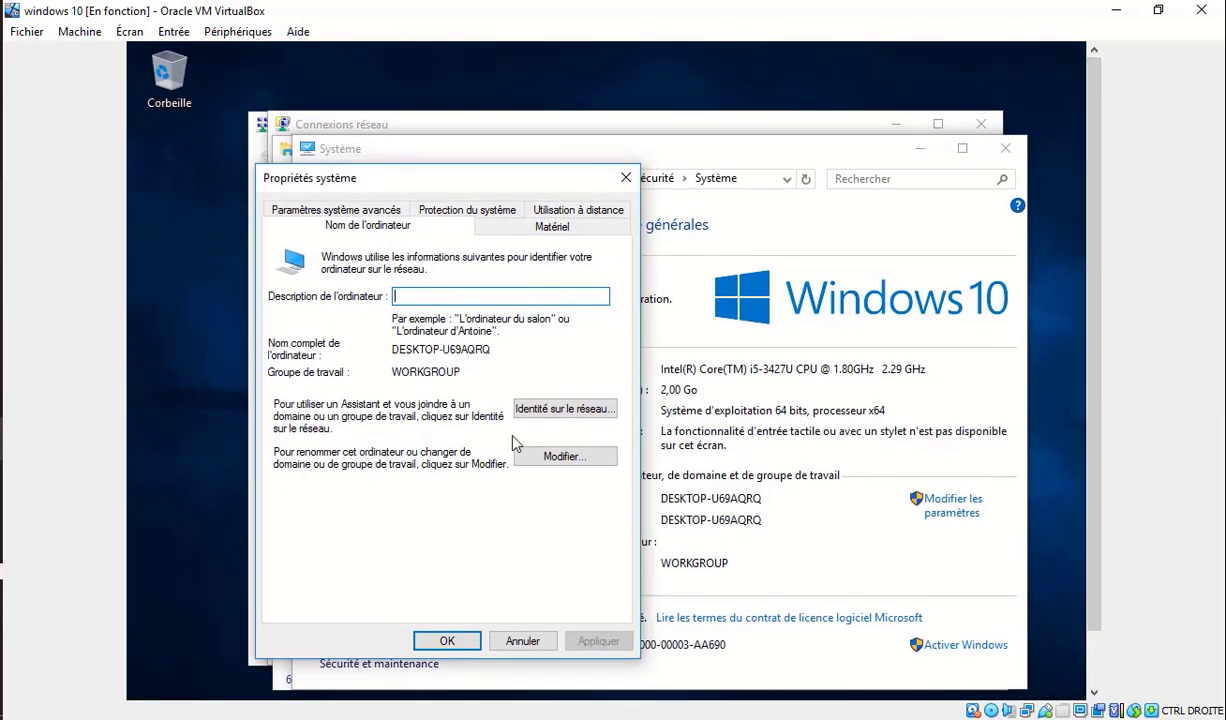
{"action": "left_click", "coordinate": [540, 457]}
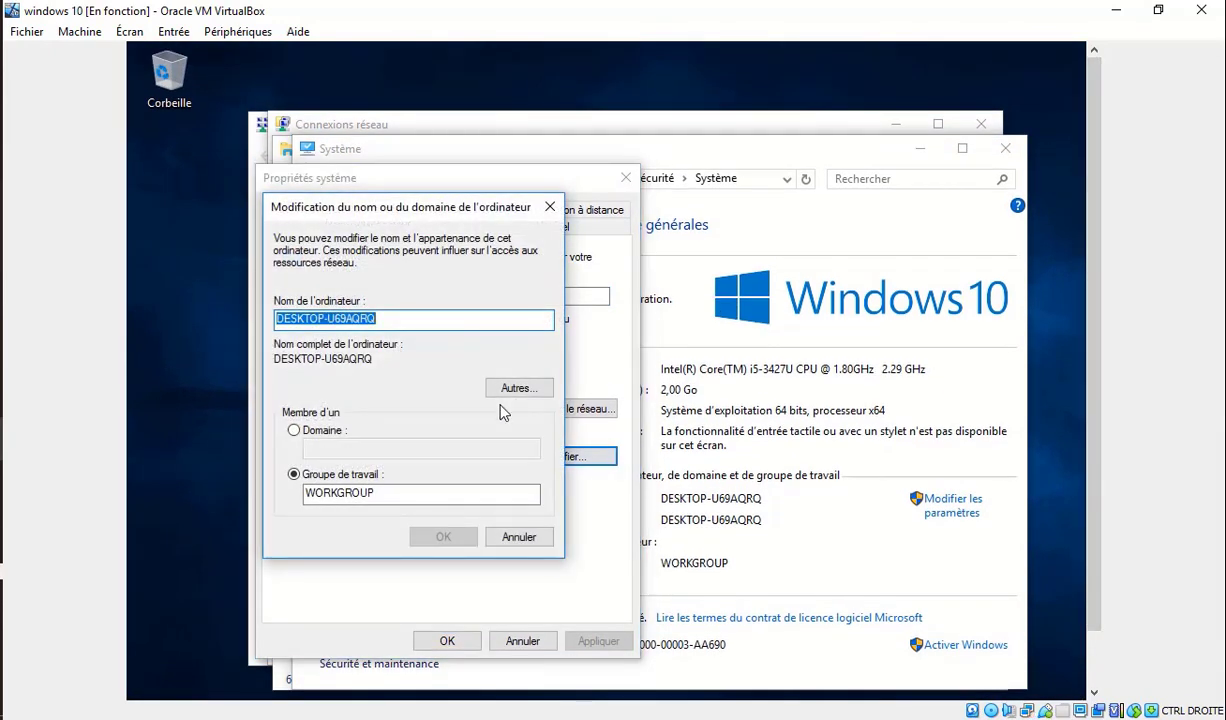
{"action": "left_click", "coordinate": [355, 431]}
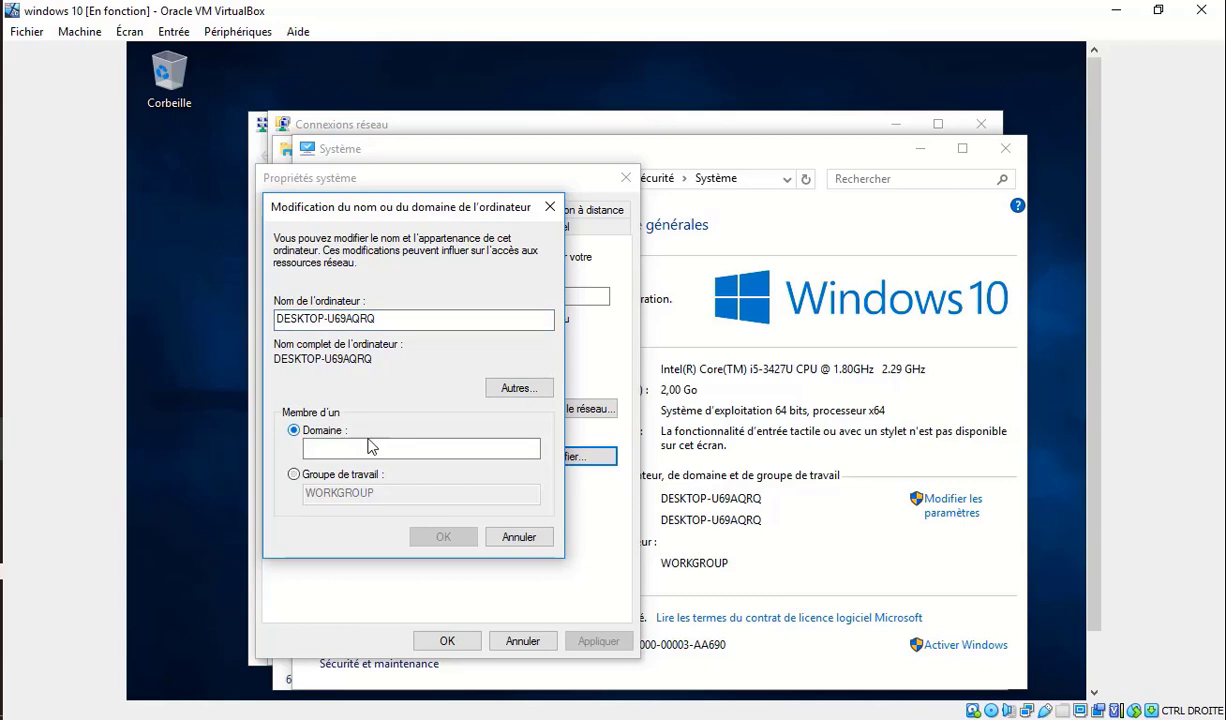
{"action": "left_click", "coordinate": [115, 370]}
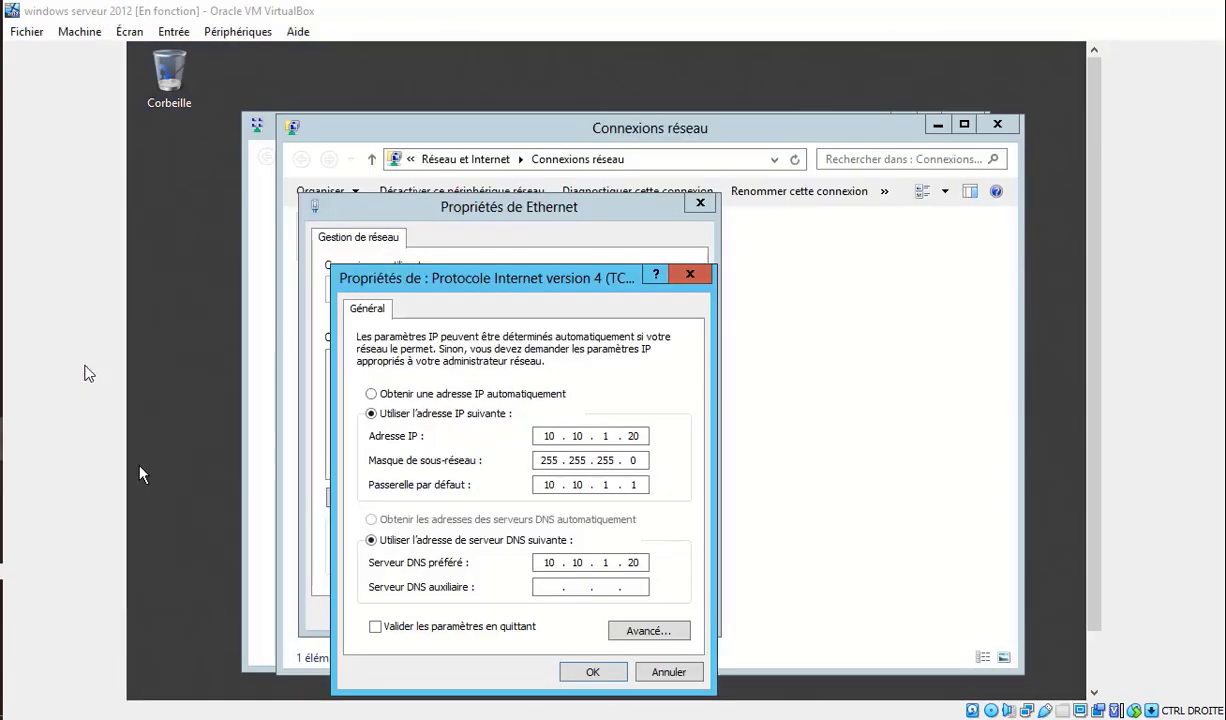
Close the server's IPv4, Ethernet properties and network connections windows.
{"action": "left_click", "coordinate": [689, 273]}
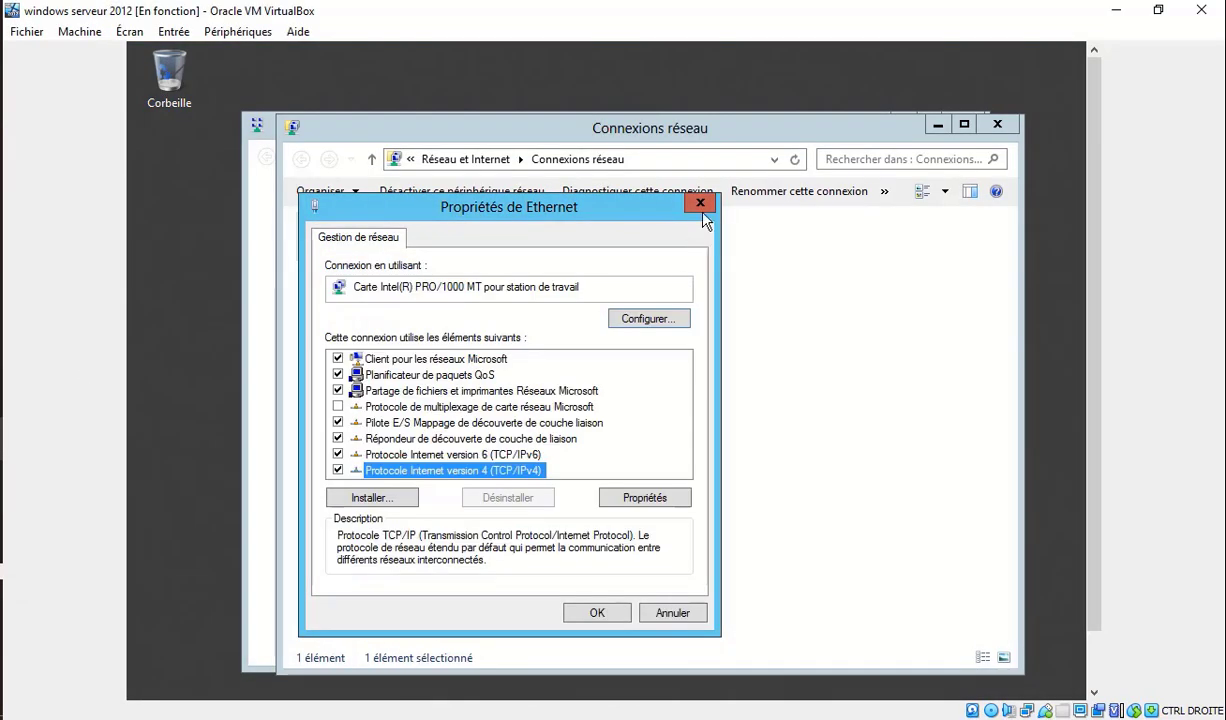
{"action": "left_click", "coordinate": [700, 202]}
{"action": "left_click", "coordinate": [983, 124]}
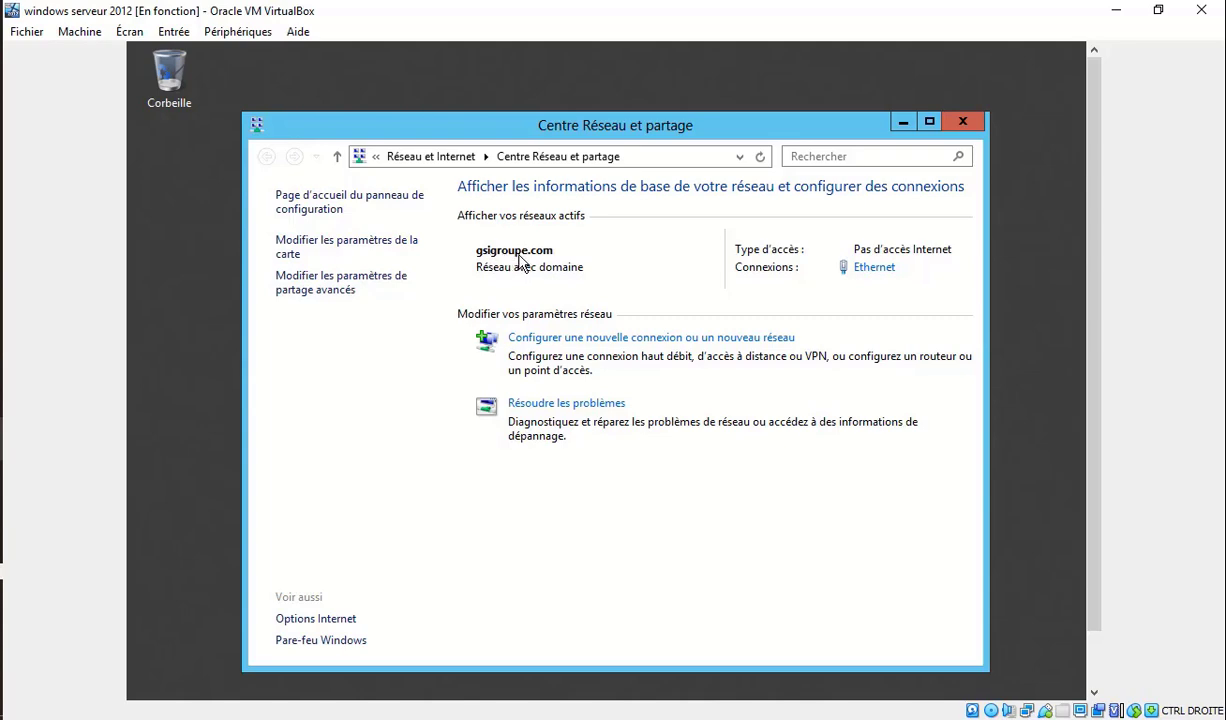
In the Windows 10 guest, enter gsigroupe.com as the domain and submit it.
{"action": "mouse_move", "coordinate": [15, 400]}
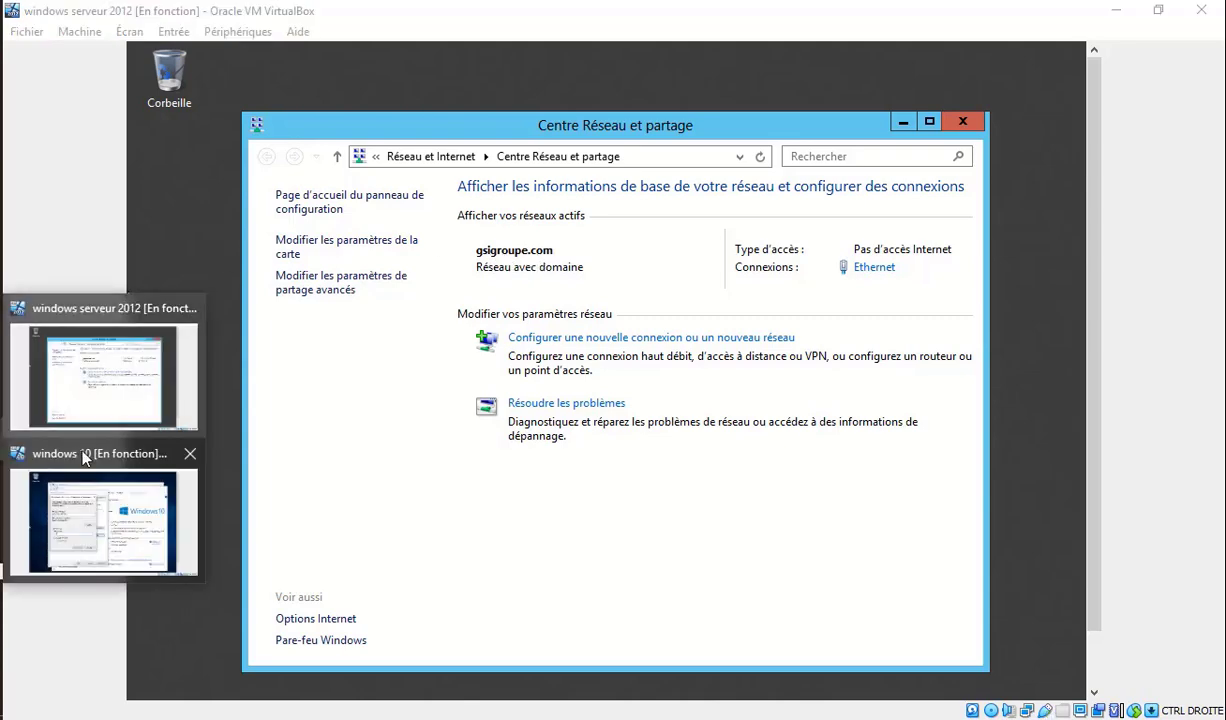
{"action": "left_click", "coordinate": [109, 500]}
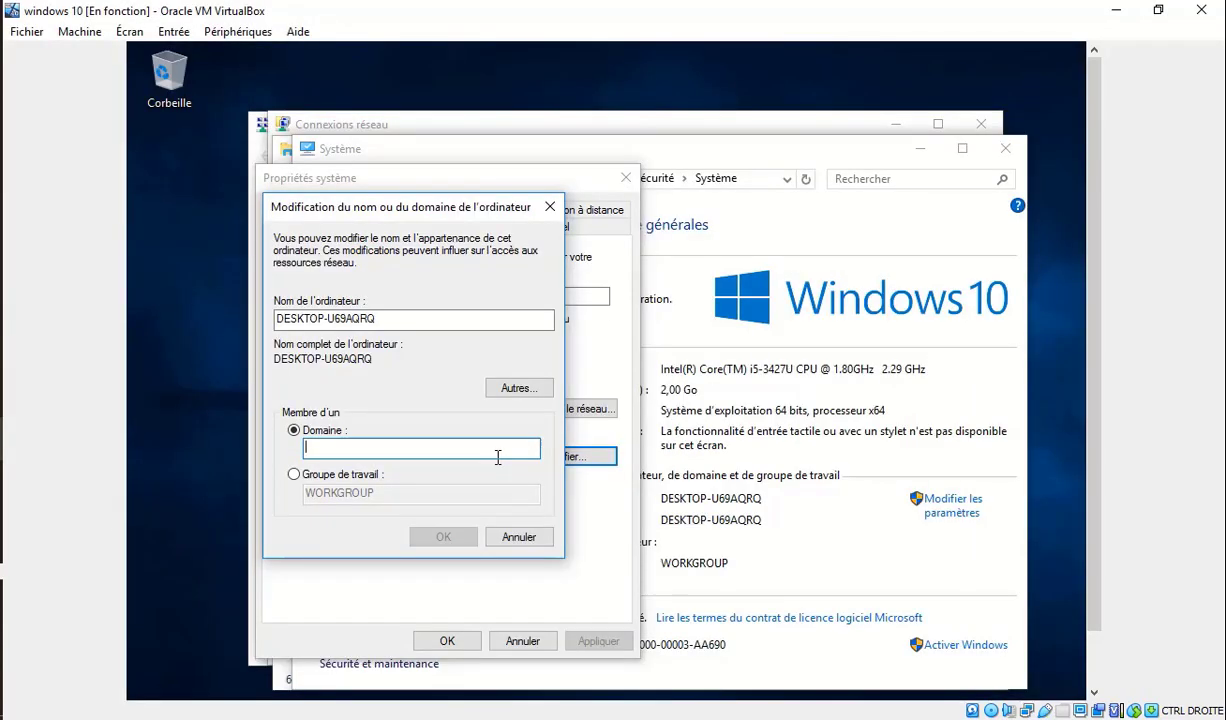
{"action": "type", "text": "gsi"}
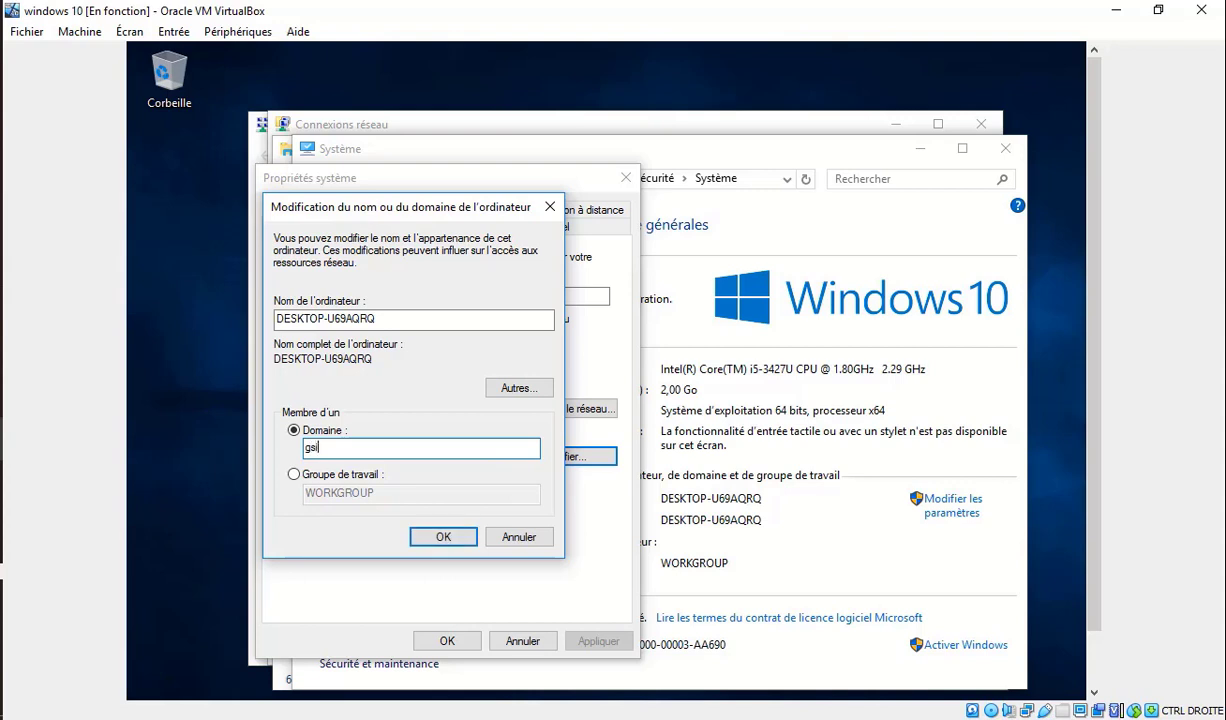
{"action": "type", "text": "groupe.com"}
{"action": "key", "text": "Return"}
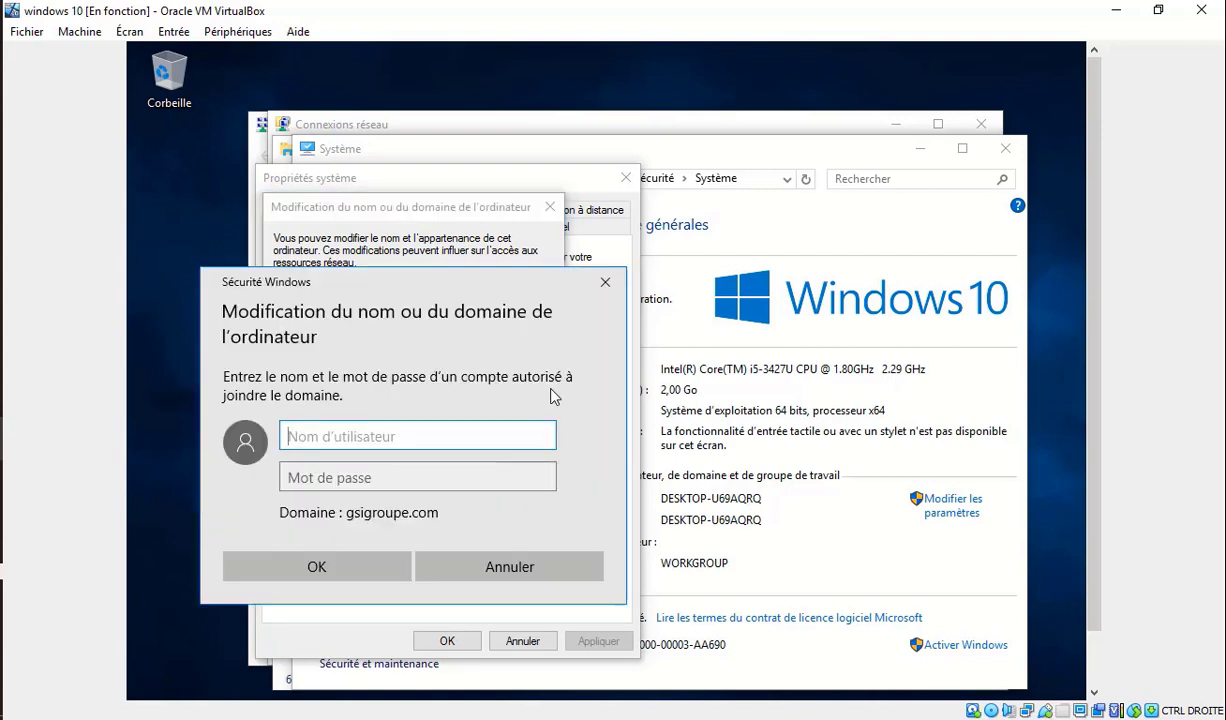
{"action": "mouse_move", "coordinate": [7, 415]}
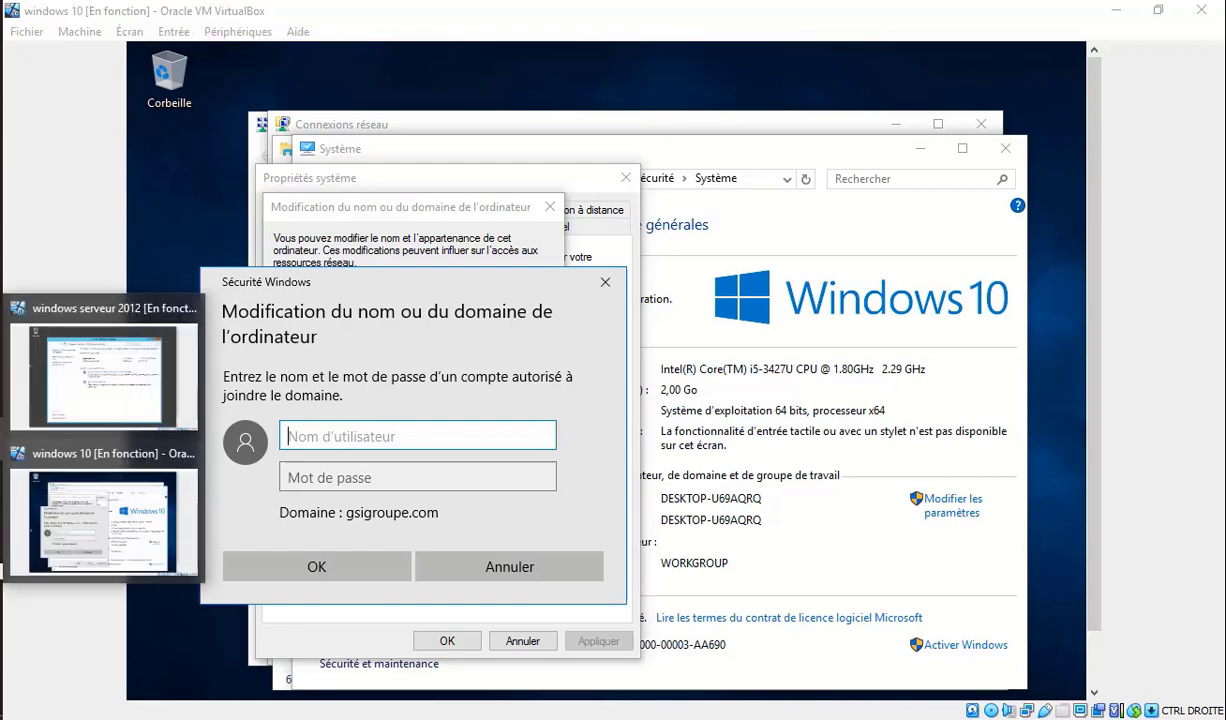
{"action": "left_click", "coordinate": [143, 380]}
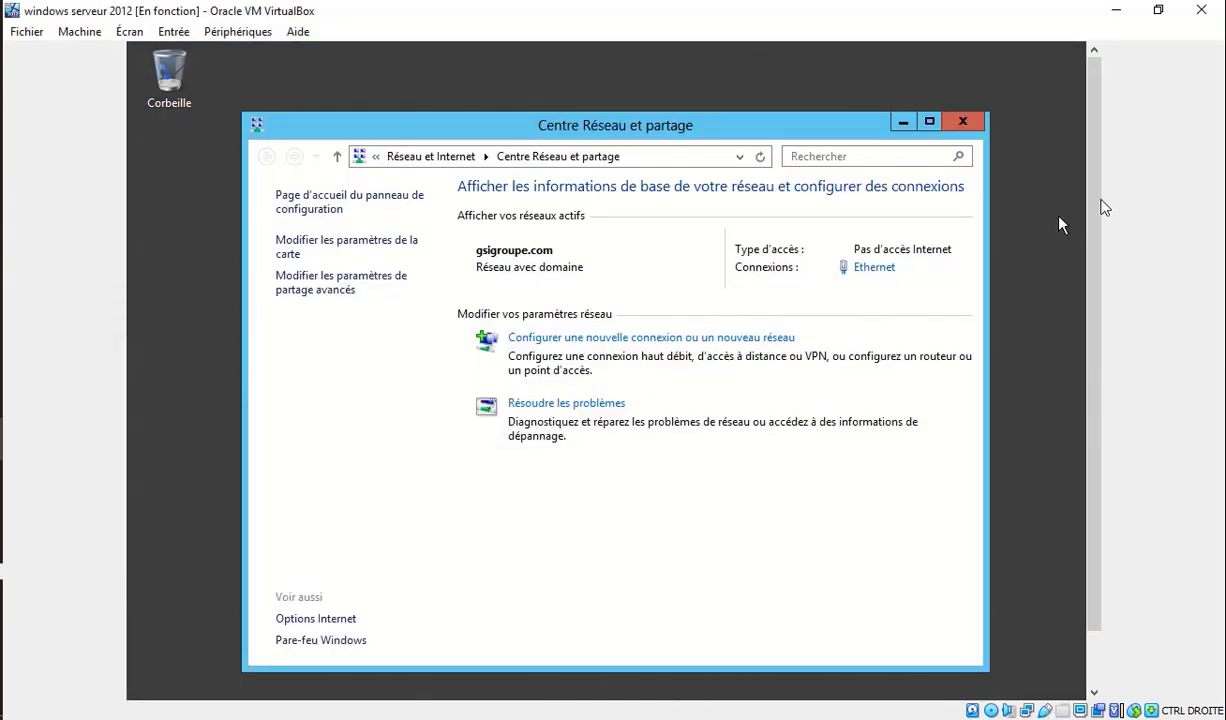
{"action": "left_click_drag", "start_coordinate": [1094, 200], "coordinate": [1128, 297]}
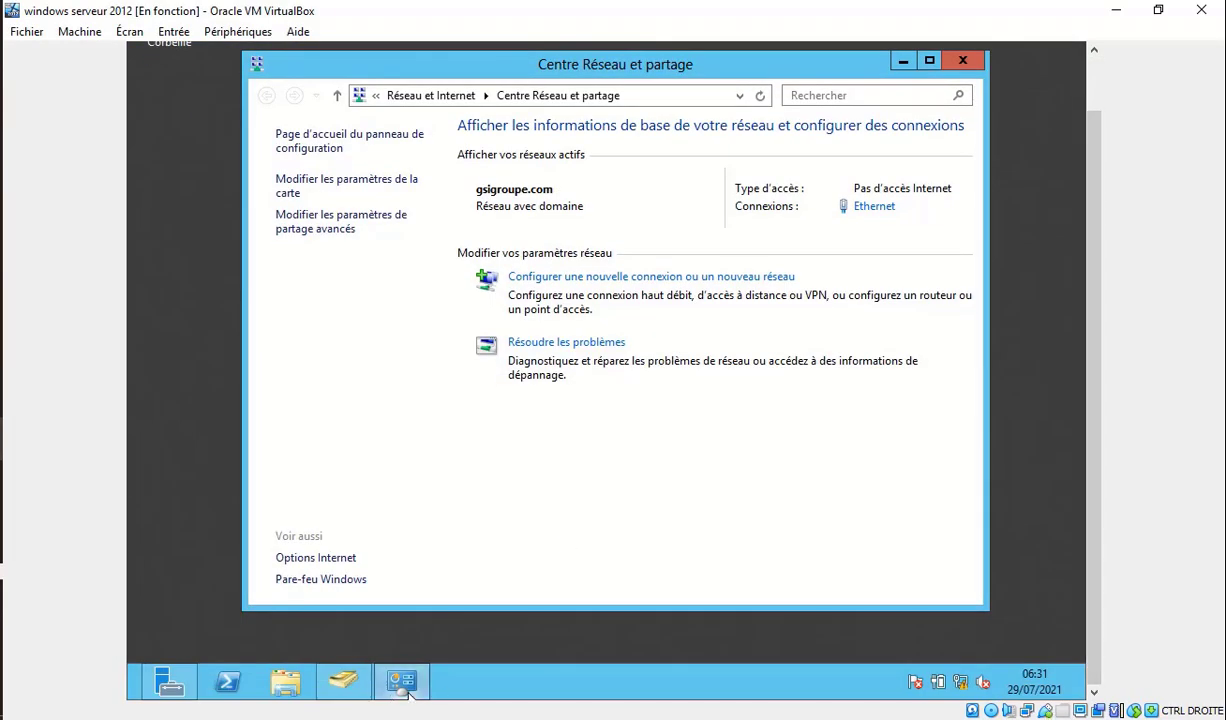
{"action": "left_click", "coordinate": [348, 684]}
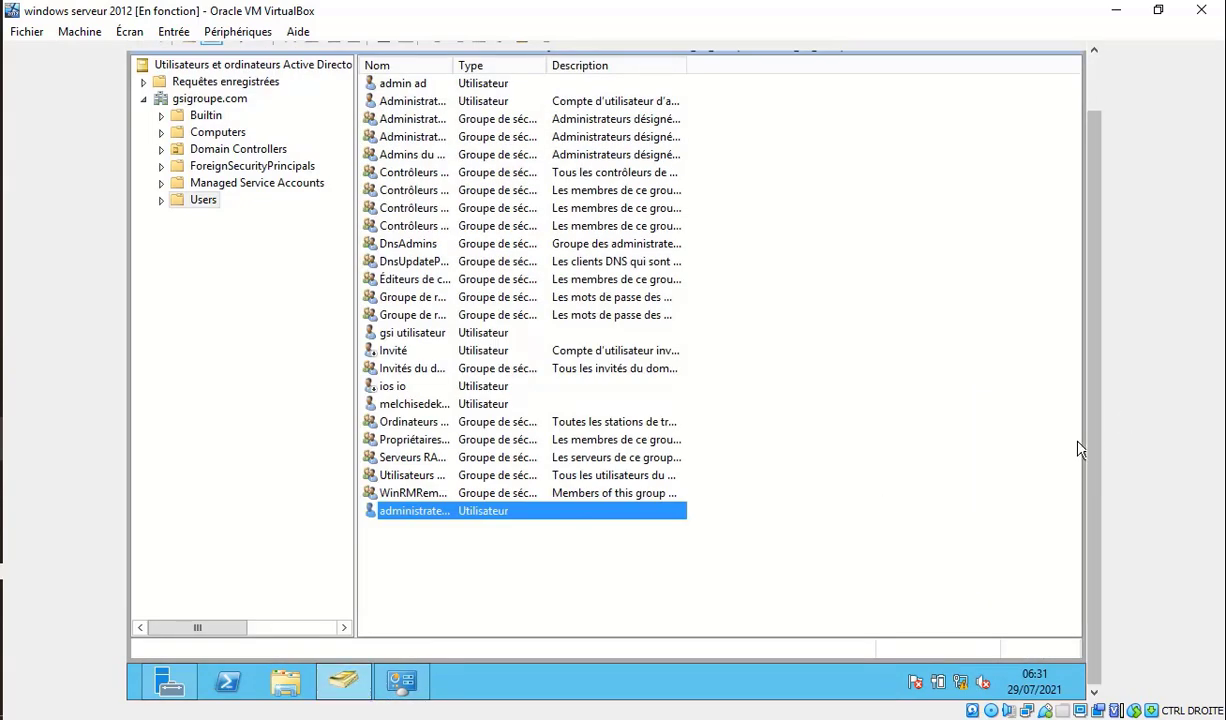
{"action": "left_click_drag", "start_coordinate": [1094, 442], "coordinate": [1122, 318]}
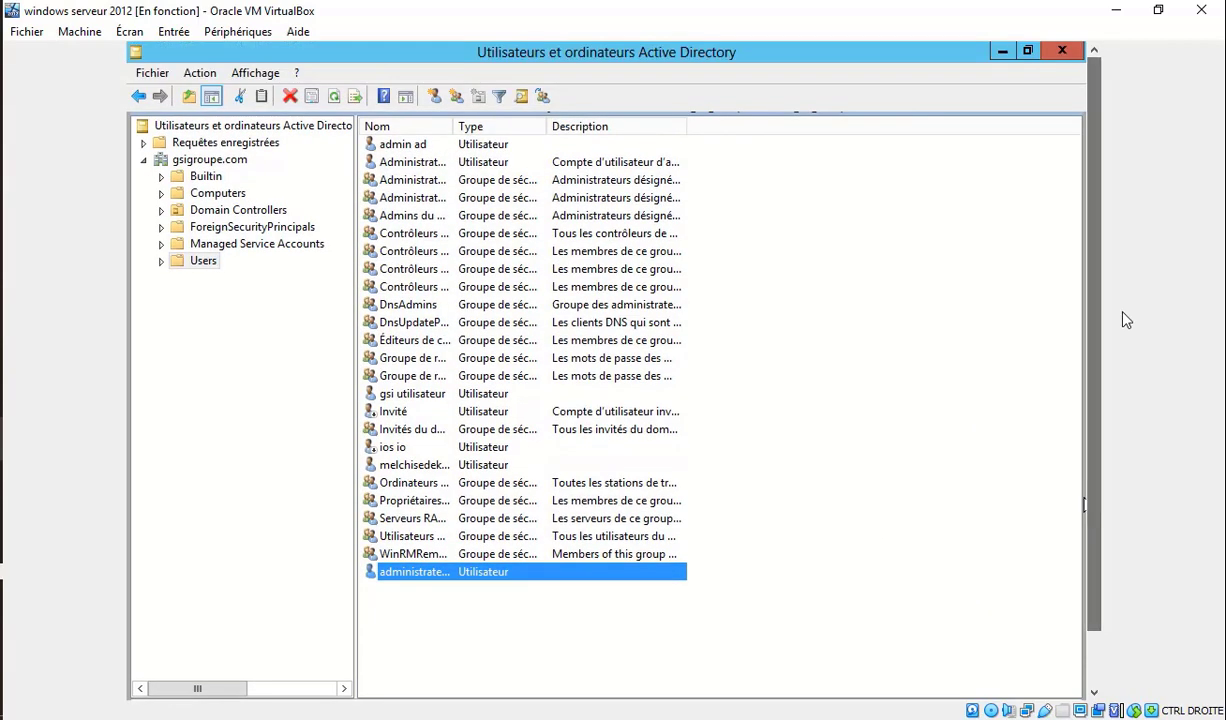
{"action": "right_click", "coordinate": [449, 580]}
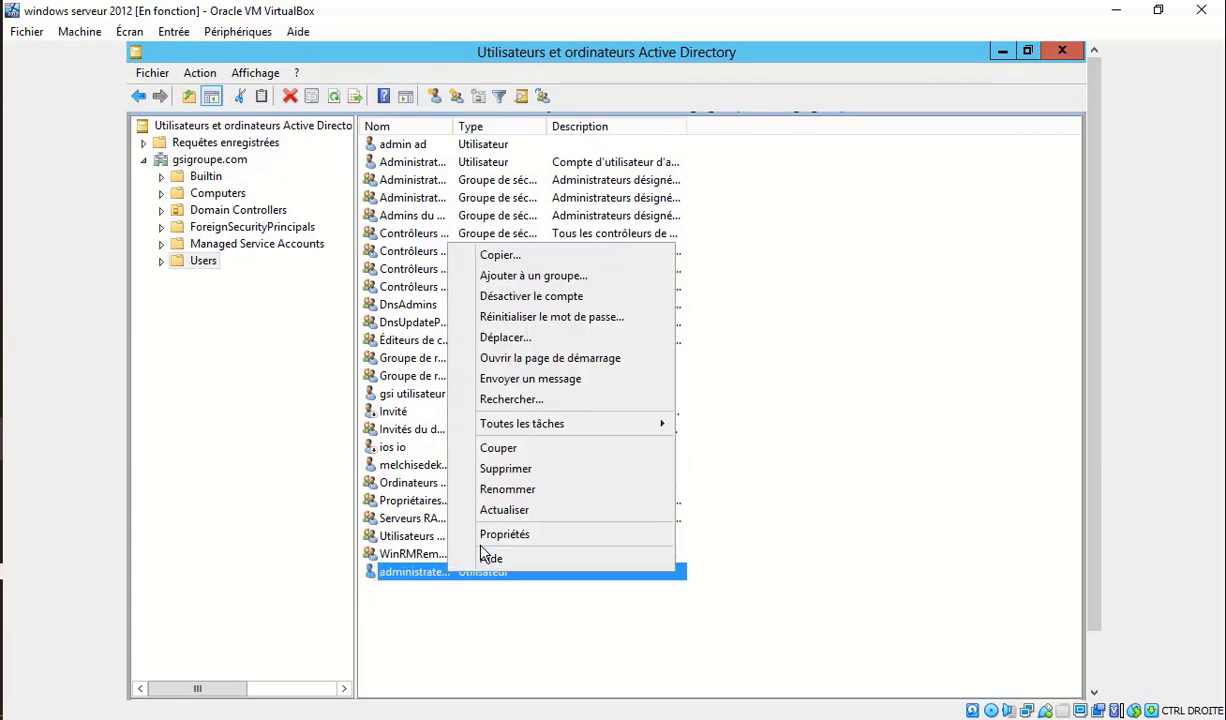
{"action": "left_click", "coordinate": [517, 538]}
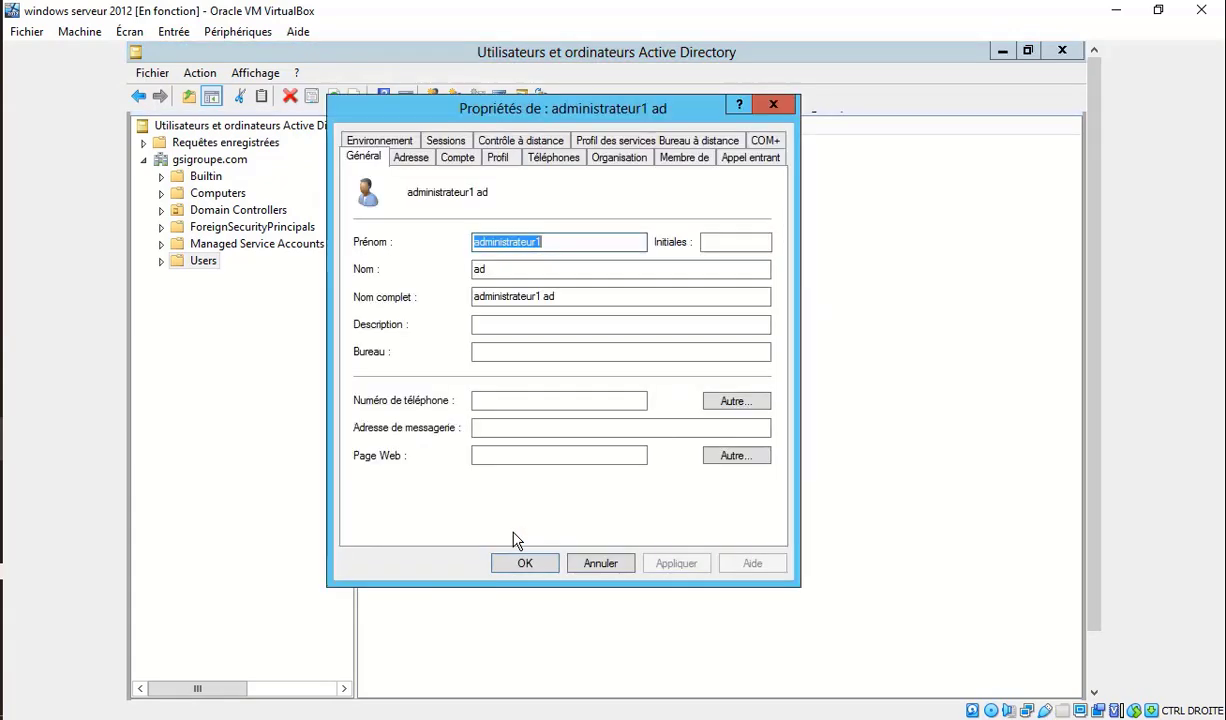
{"action": "left_click", "coordinate": [456, 158]}
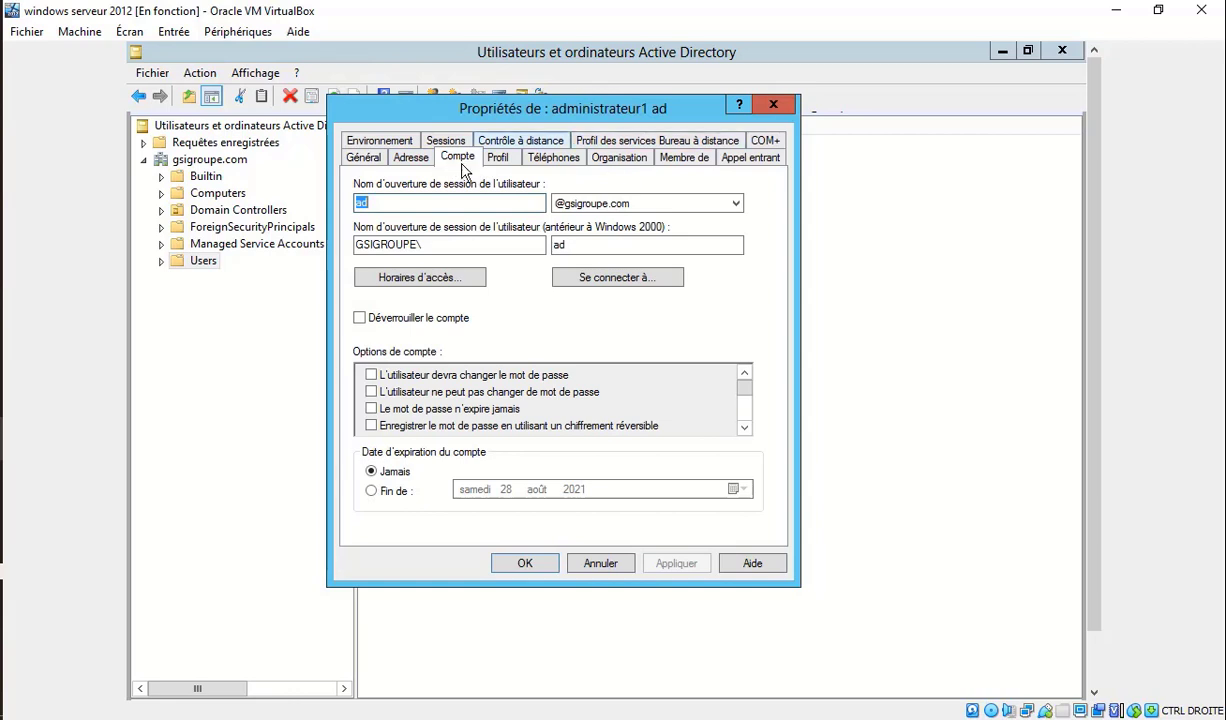
{"action": "left_click", "coordinate": [699, 158]}
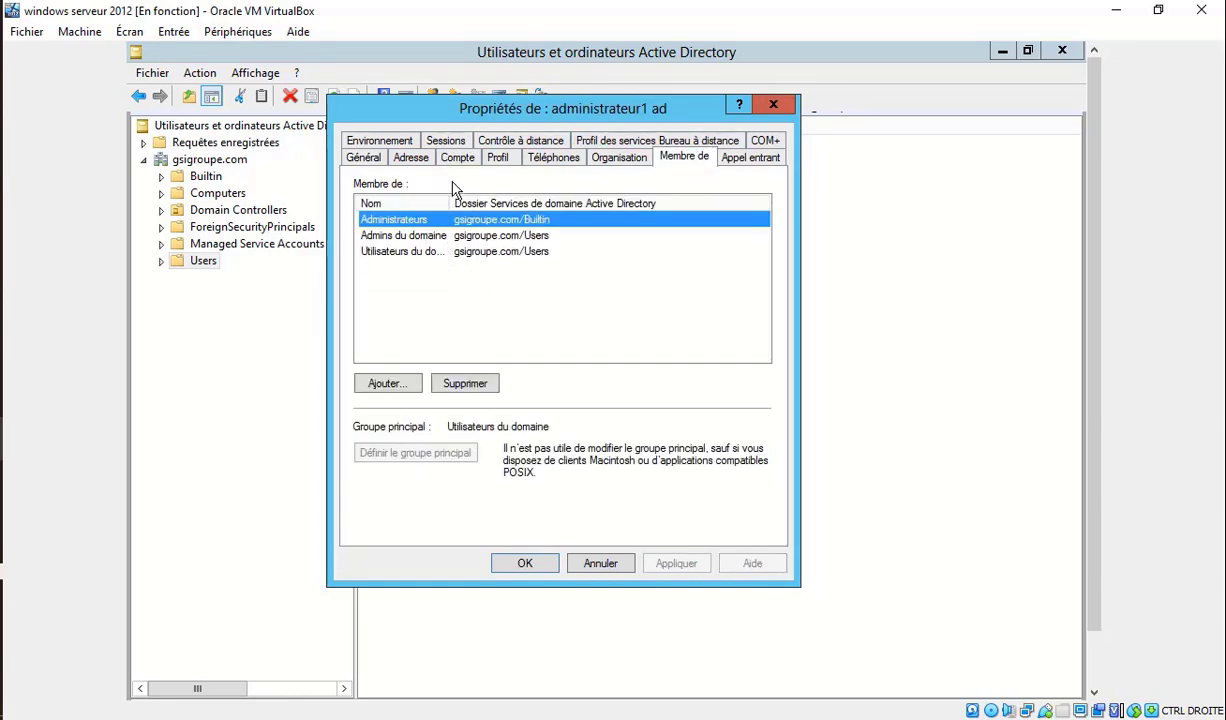
{"action": "left_click", "coordinate": [423, 160]}
{"action": "left_click", "coordinate": [457, 159]}
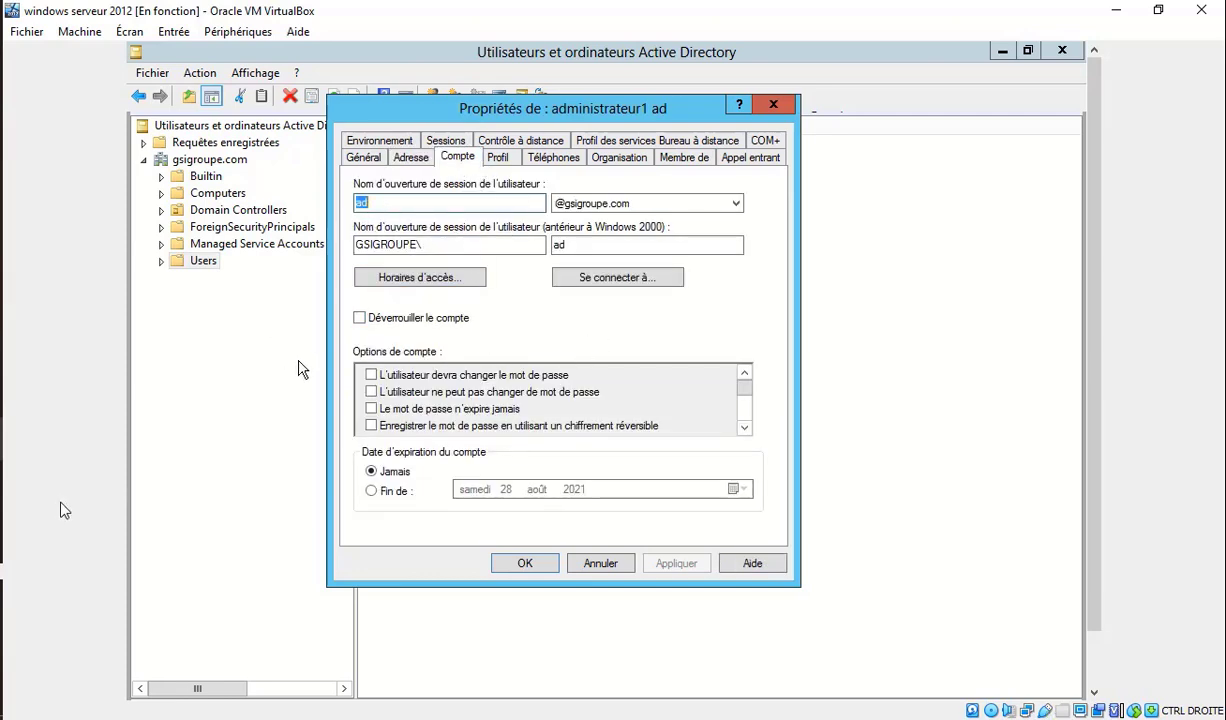
{"action": "mouse_move", "coordinate": [5, 443]}
{"action": "left_click", "coordinate": [106, 535]}
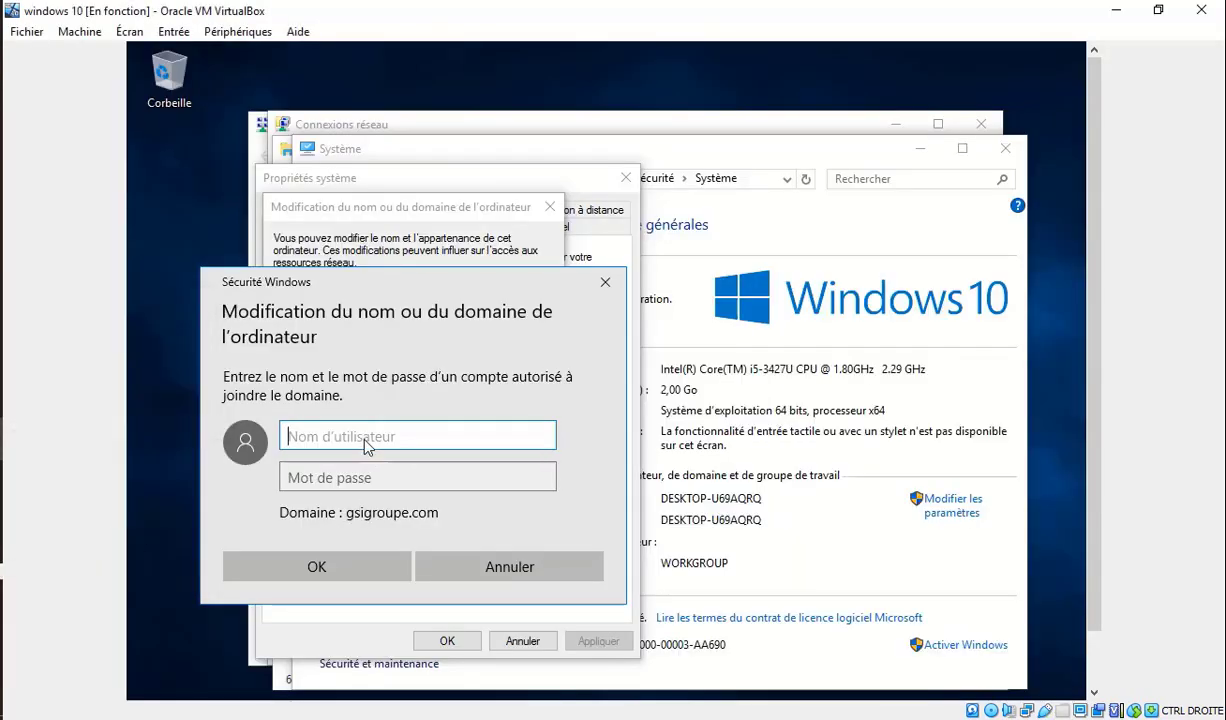
Submit the domain administrator's user name and password to authorise the join.
{"action": "type", "text": "ad"}
{"action": "left_click", "coordinate": [367, 482]}
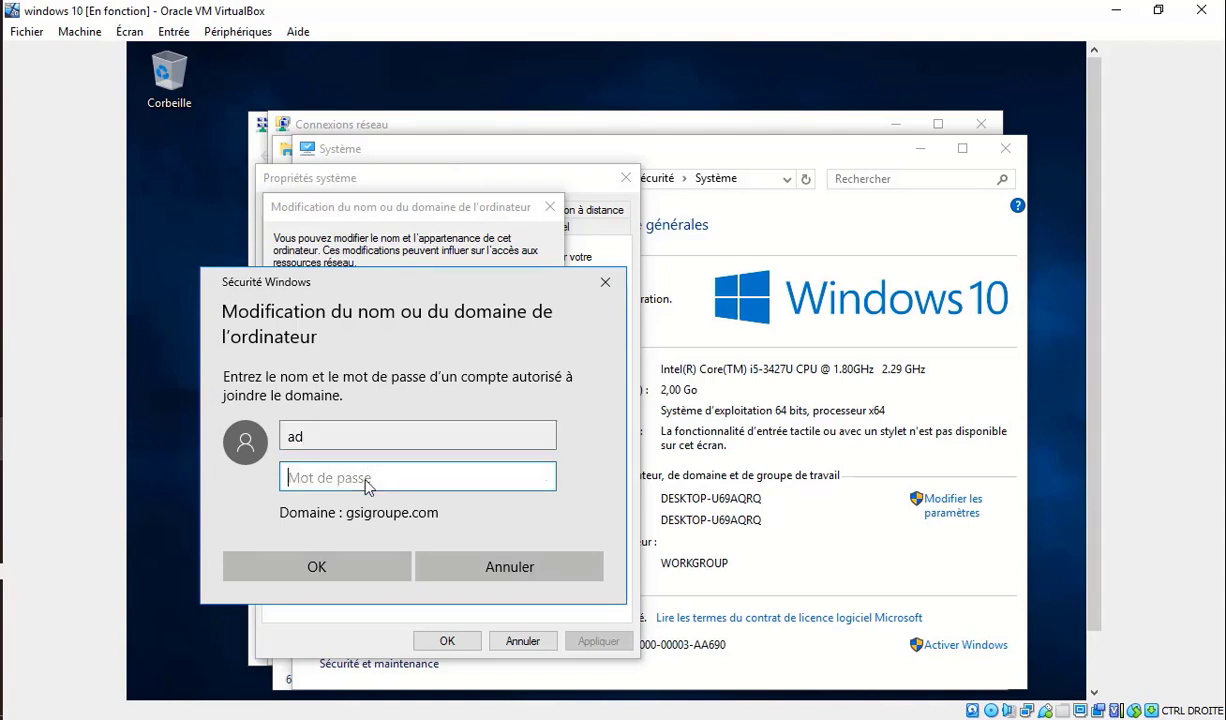
{"action": "type", "text": "******"}
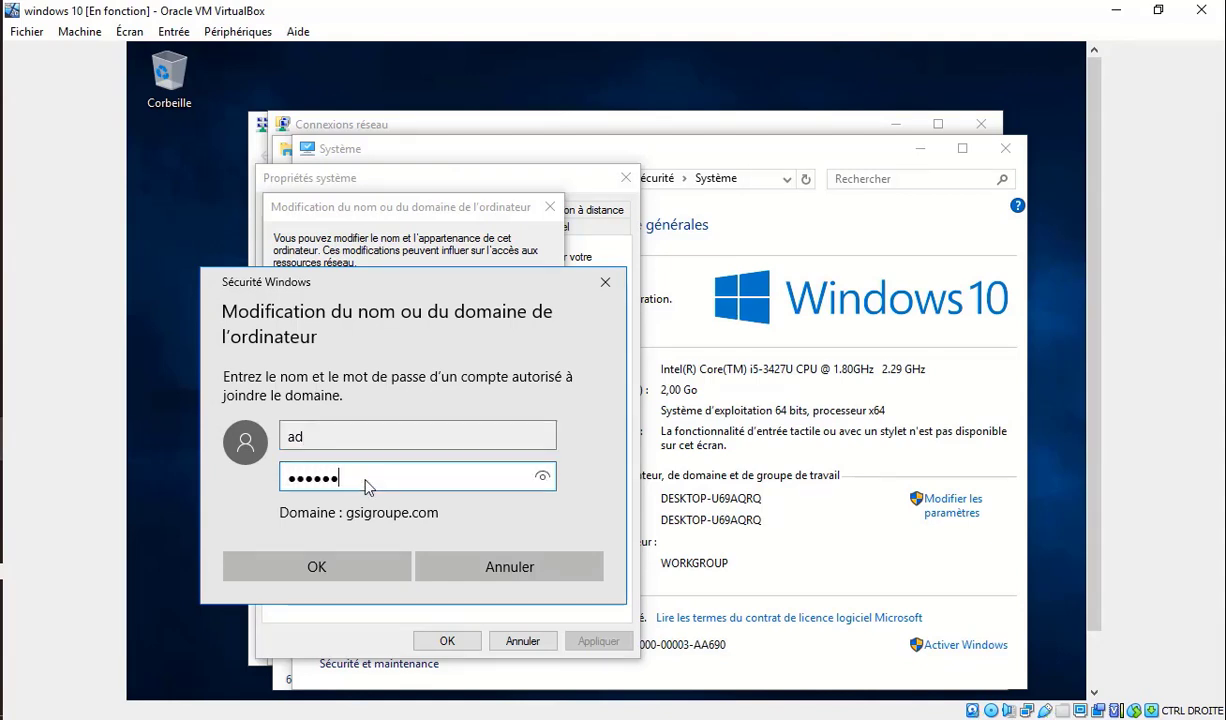
{"action": "type", "text": "***"}
{"action": "key", "text": "Return"}
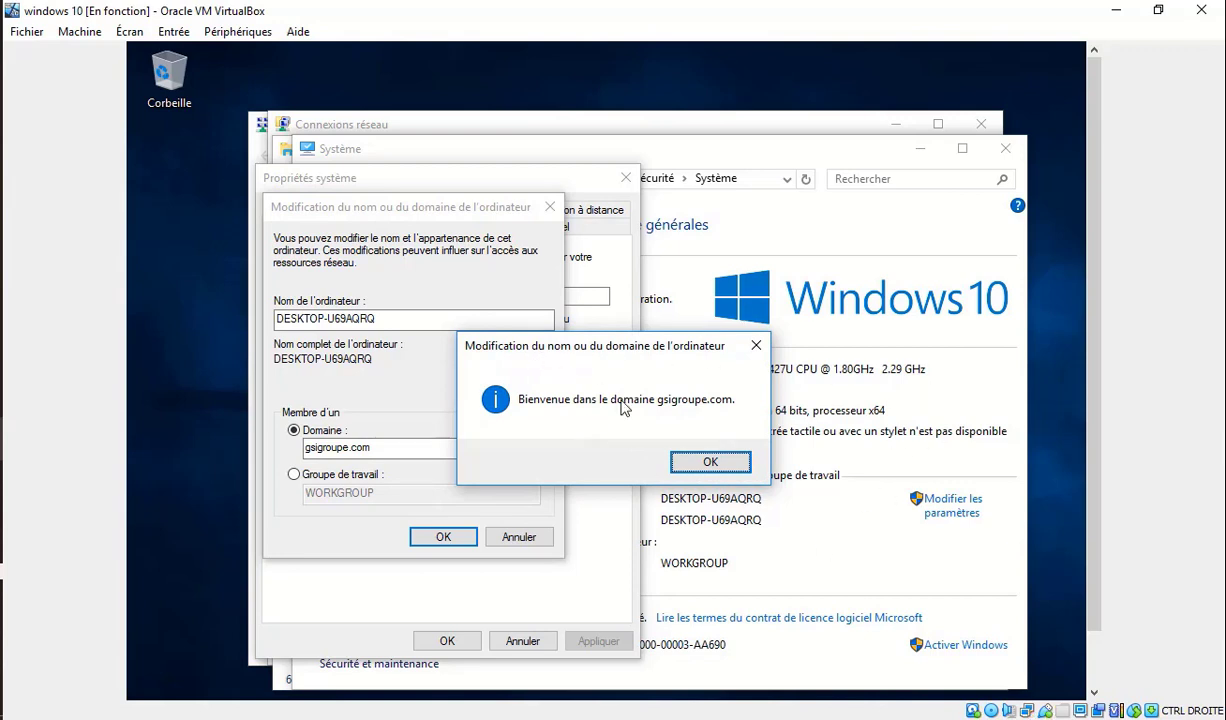
Acknowledge the gsigroupe.com welcome and restart notices, then restart the Windows 10 guest now.
{"action": "left_click", "coordinate": [731, 462]}
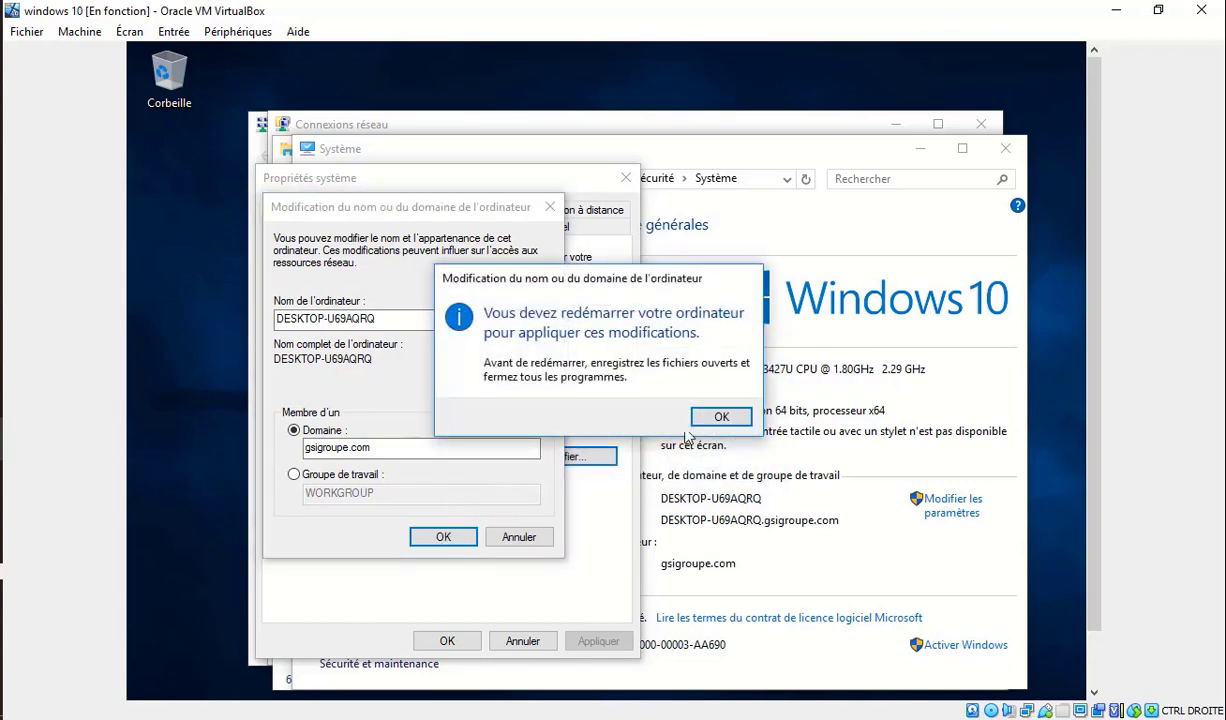
{"action": "left_click", "coordinate": [728, 417]}
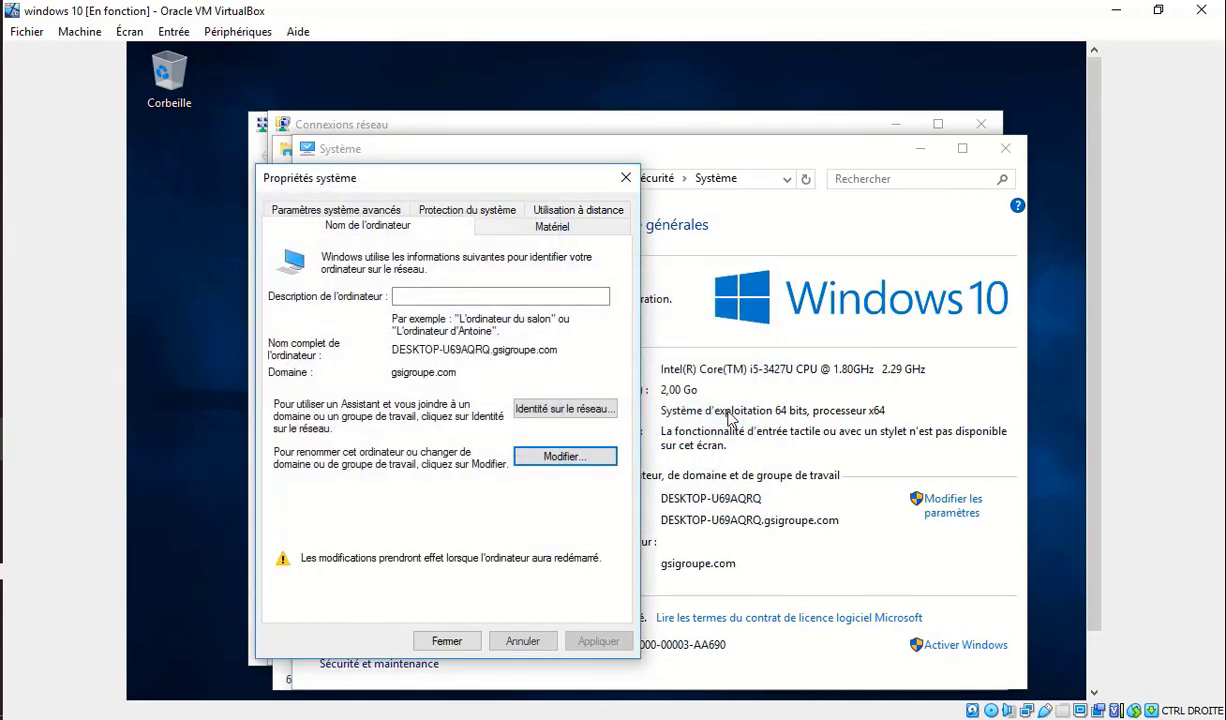
{"action": "left_click", "coordinate": [446, 641]}
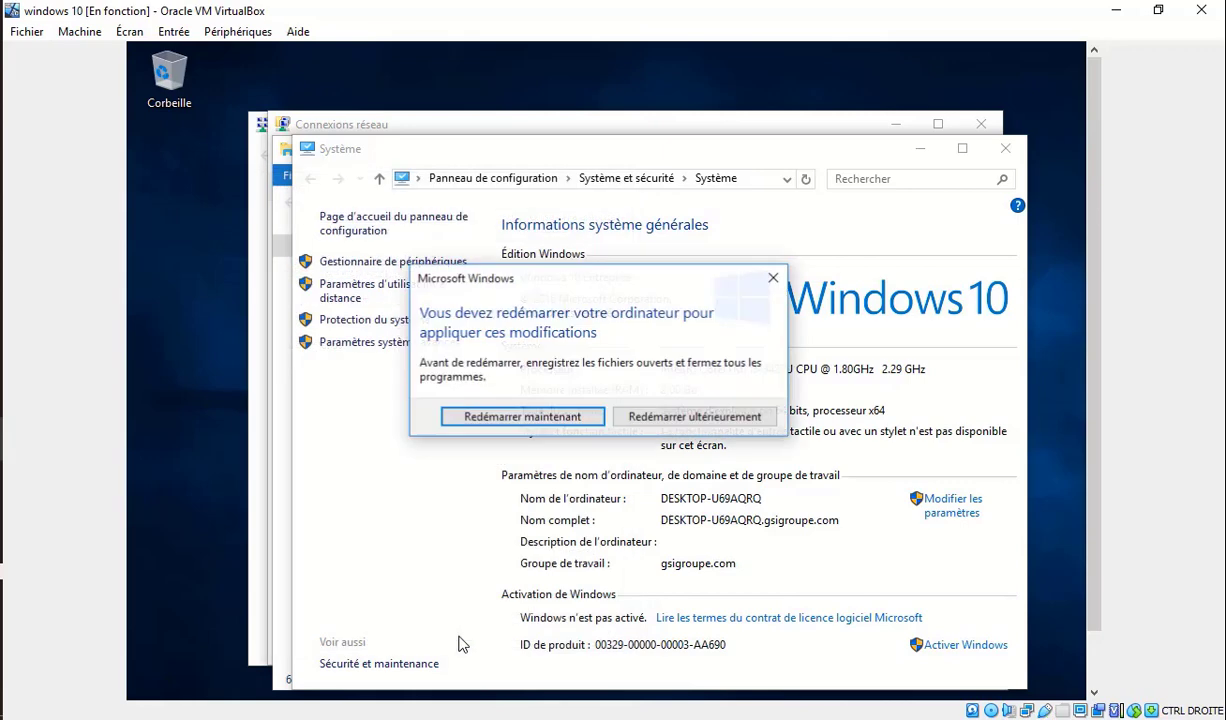
{"action": "left_click", "coordinate": [567, 419]}
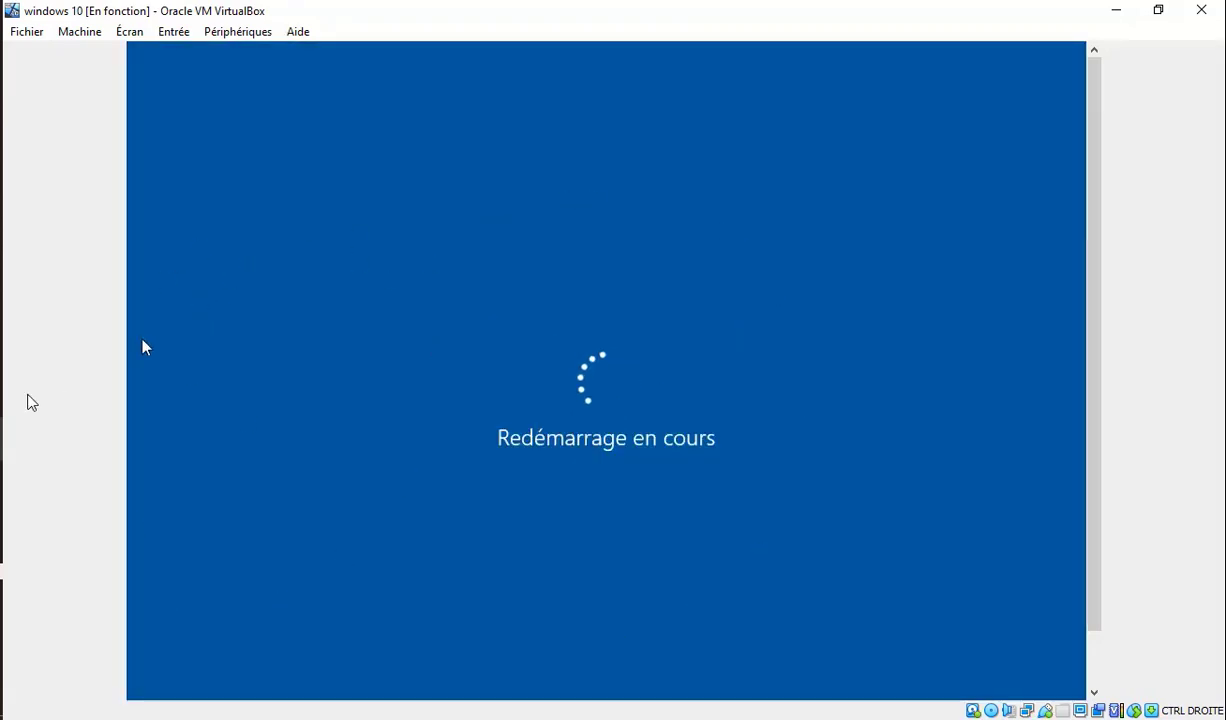
On the server, open the gsigroupe.com Computers container and widen the Nom column.
{"action": "mouse_move", "coordinate": [3, 438]}
{"action": "left_click", "coordinate": [129, 364]}
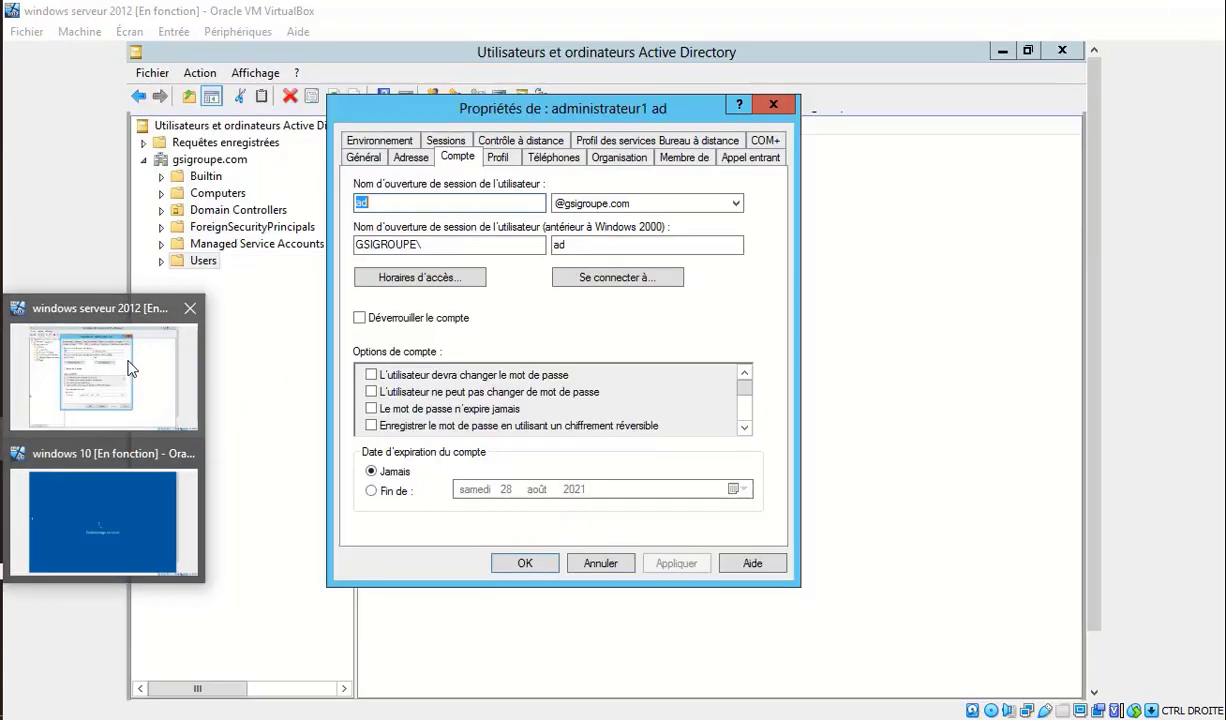
{"action": "left_click", "coordinate": [777, 106]}
{"action": "left_click", "coordinate": [214, 196]}
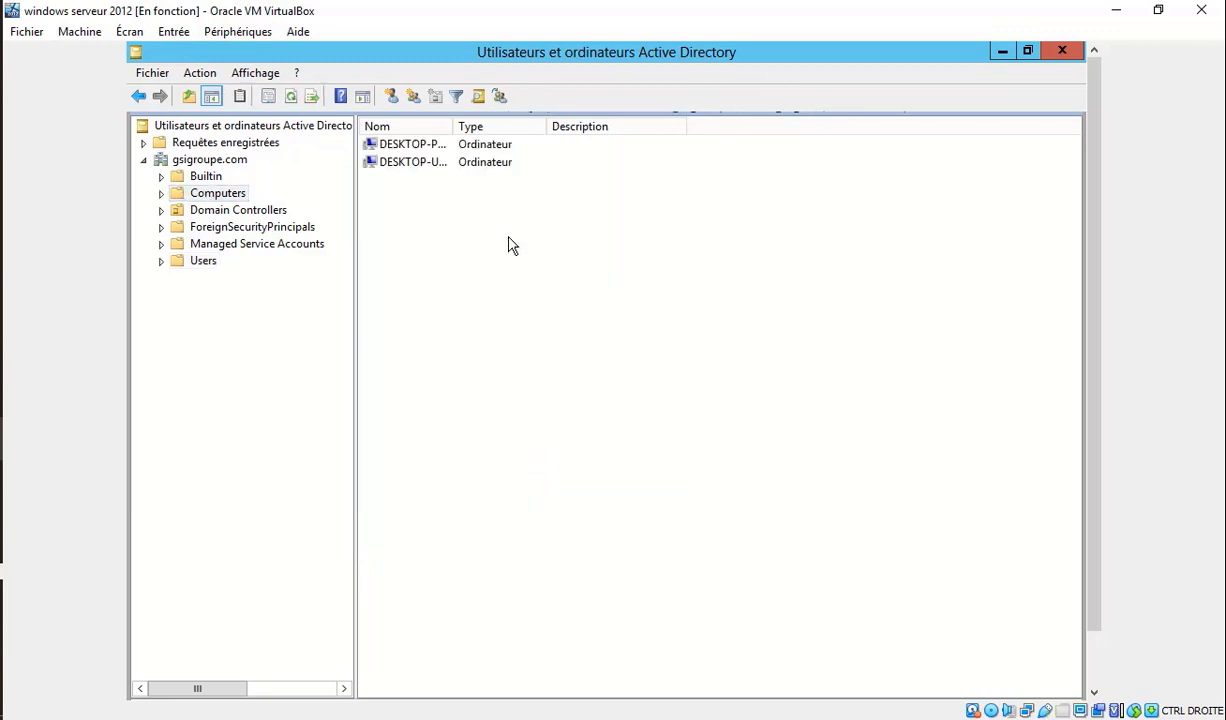
{"action": "left_click", "coordinate": [455, 162]}
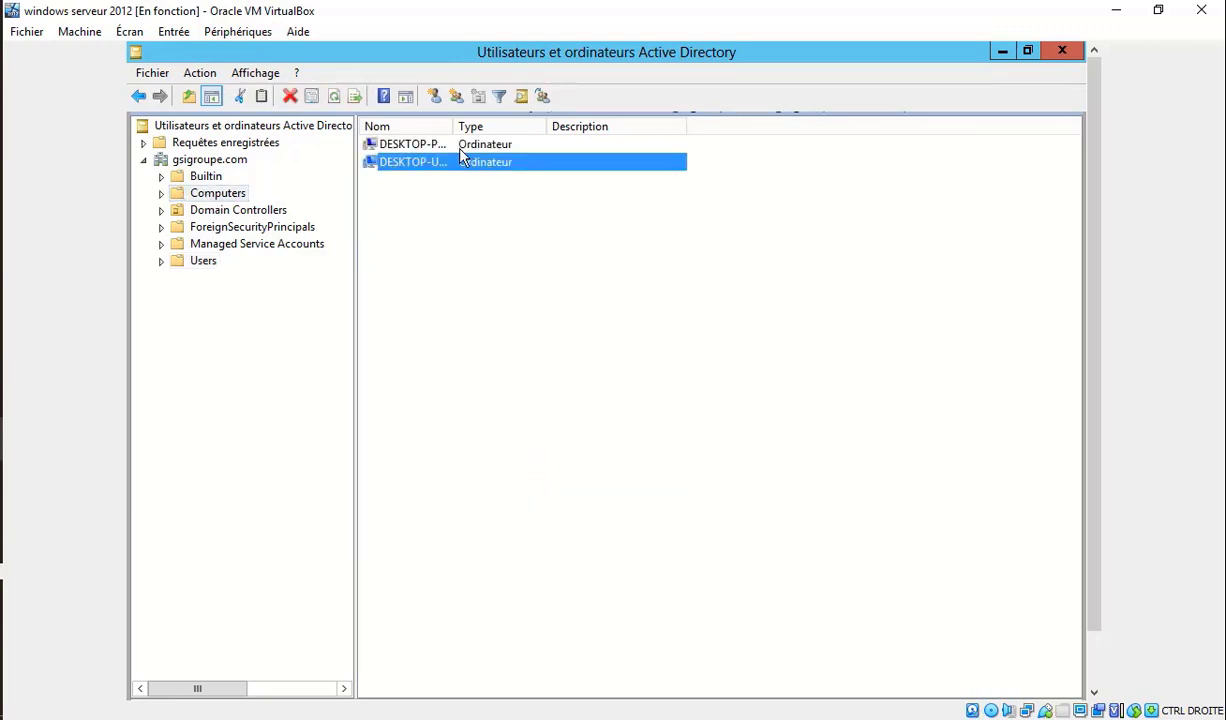
{"action": "left_click", "coordinate": [455, 147]}
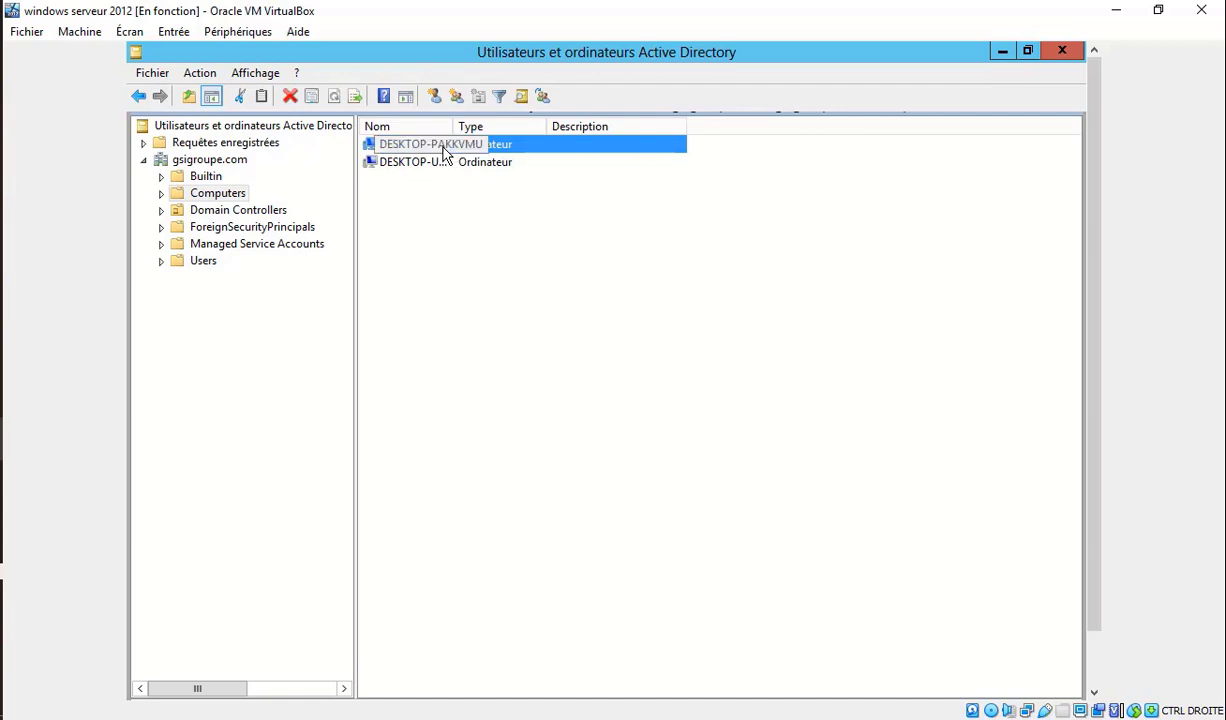
{"action": "left_click_drag", "start_coordinate": [453, 128], "coordinate": [523, 127]}
Select DESKTOP-U69AQRQ and DESKTOP-PAKKVMU in turn to confirm both computers are listed.
{"action": "left_click", "coordinate": [472, 238]}
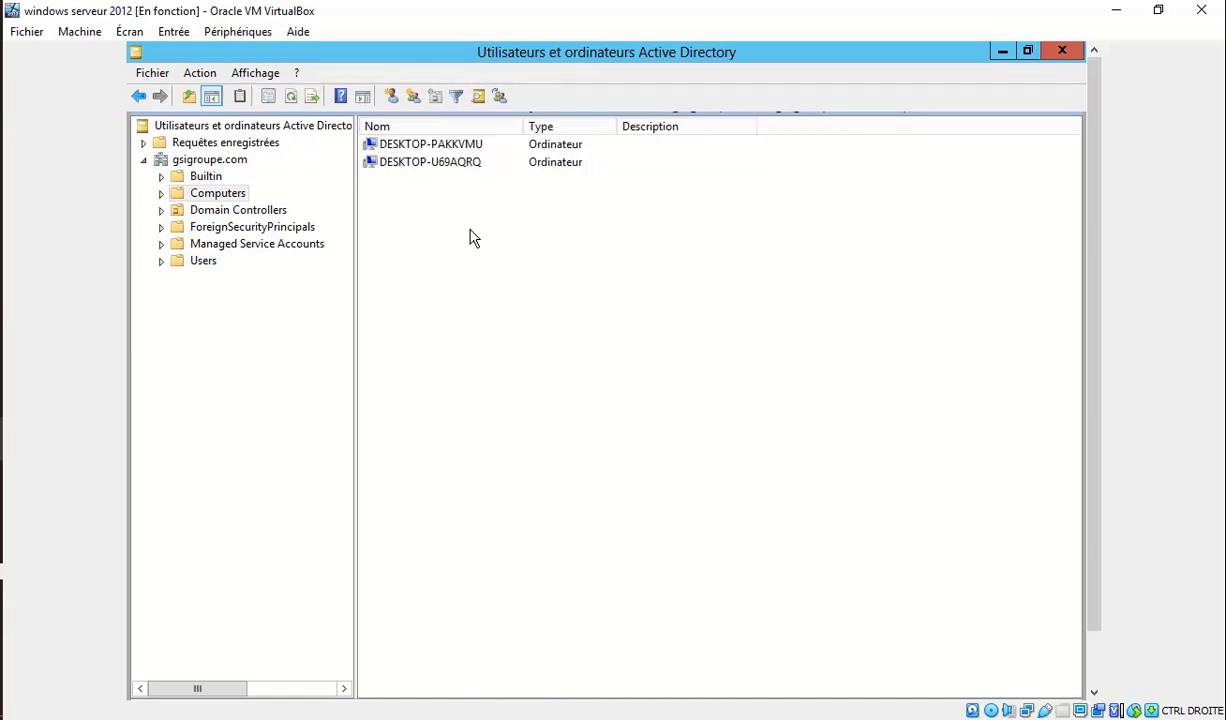
{"action": "left_click", "coordinate": [468, 166]}
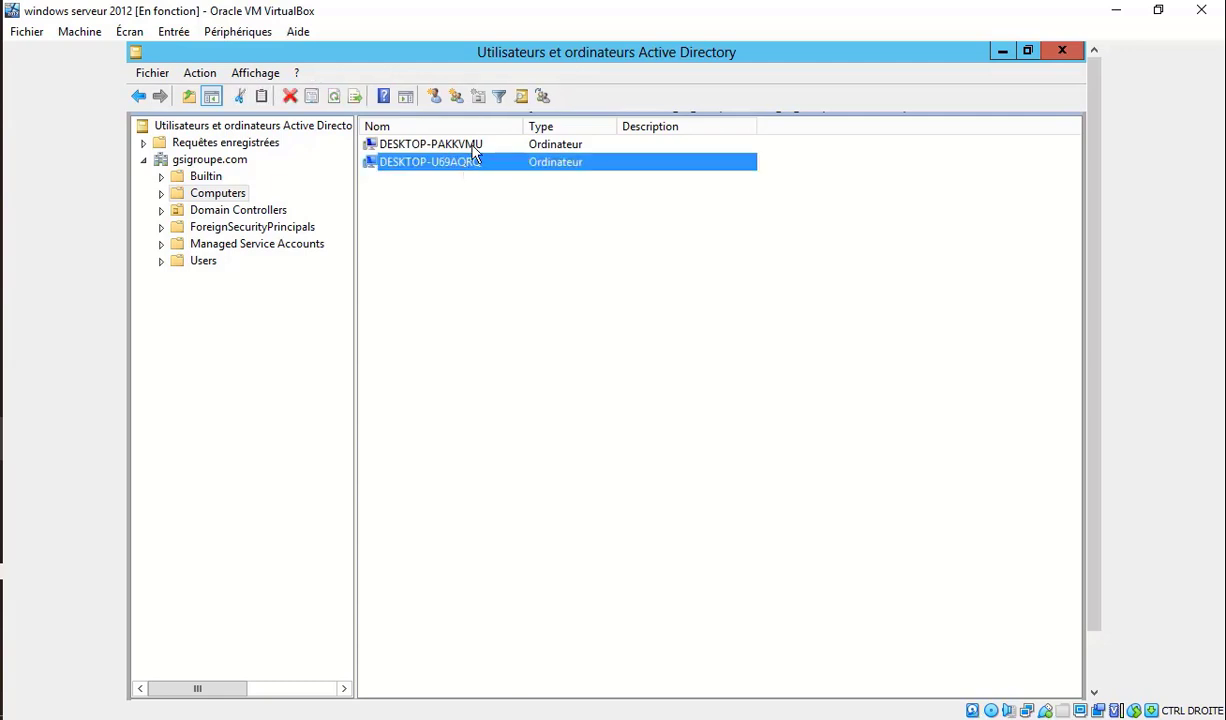
{"action": "left_click", "coordinate": [472, 150]}
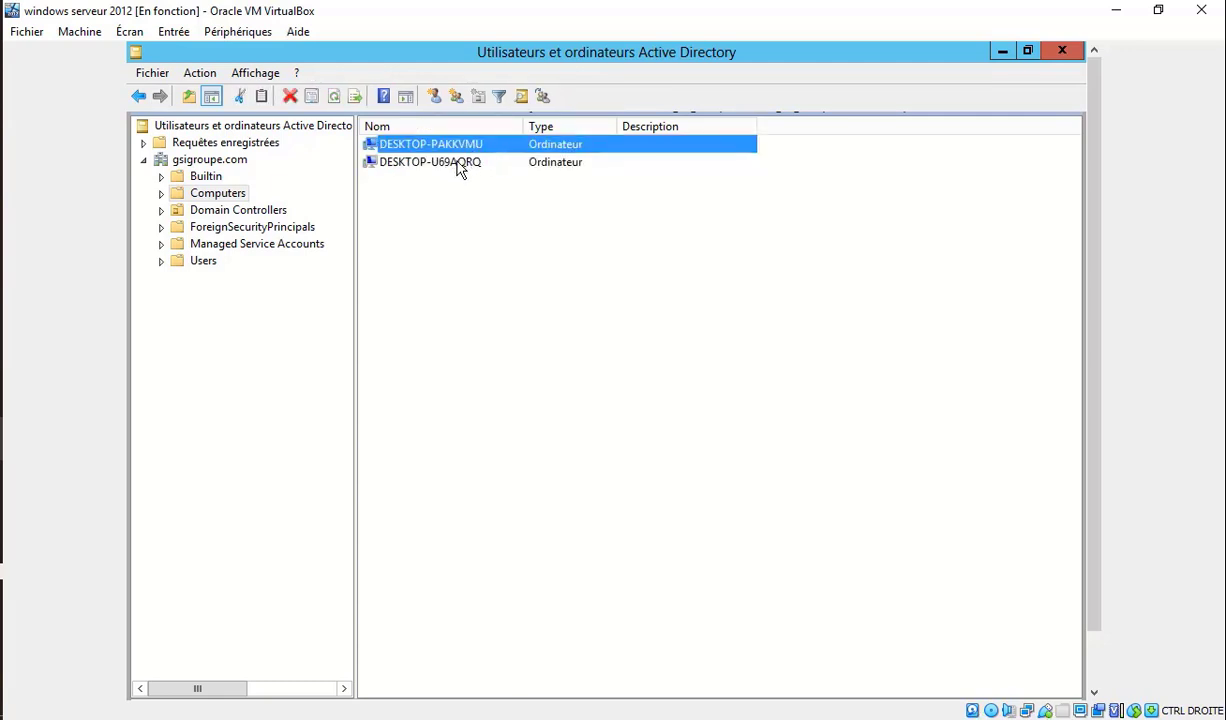
{"action": "left_click", "coordinate": [460, 168]}
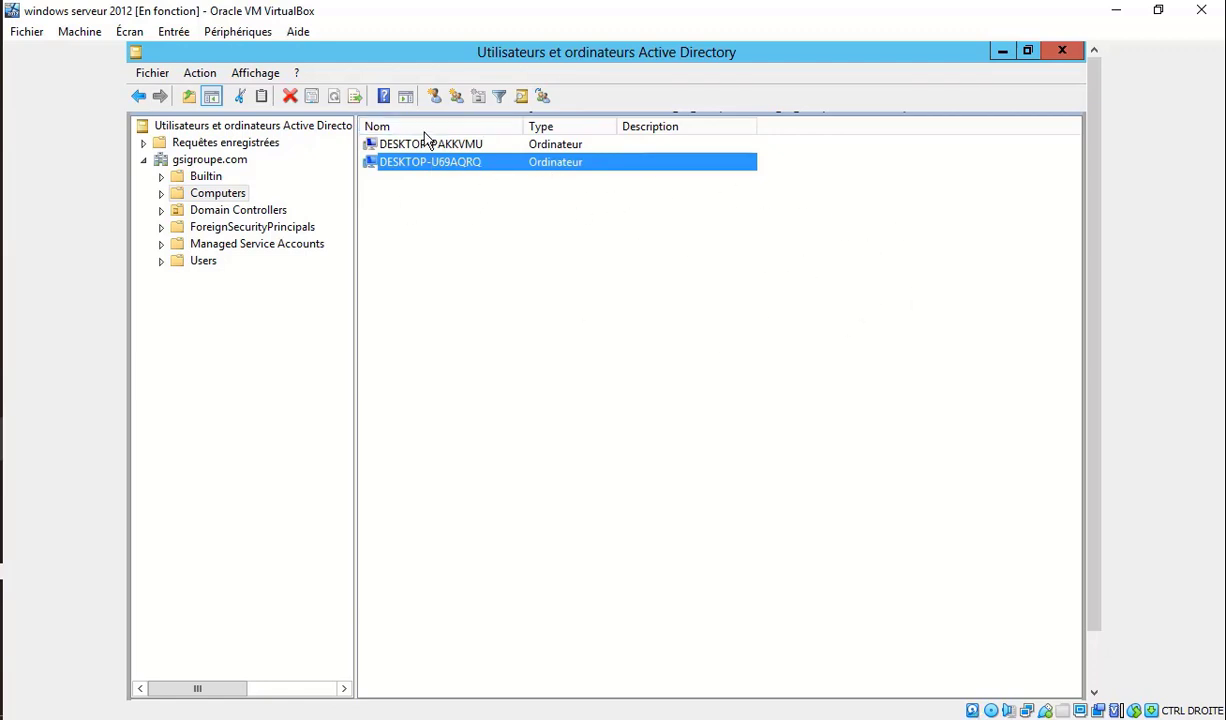
{"action": "left_click", "coordinate": [300, 420]}
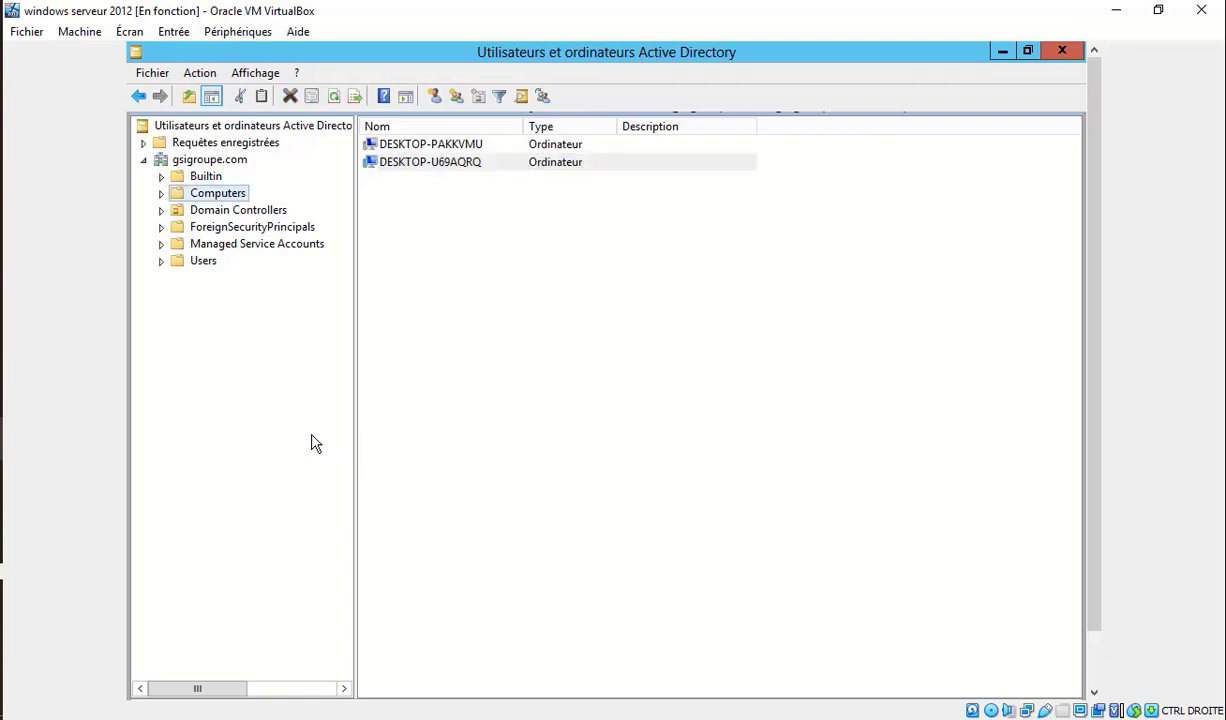
{"action": "key", "text": "alt+Tab"}
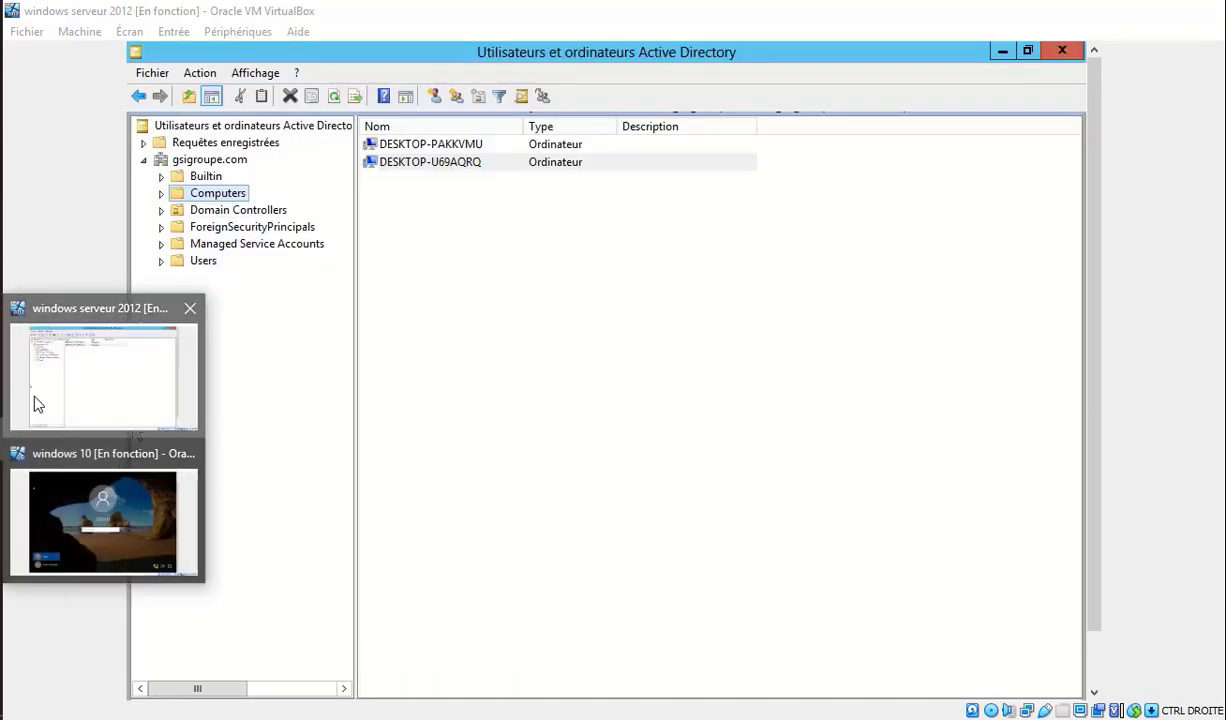
On the server, review the domain user's Compte tab in Propriétés, then return to the Windows 10 sign-in screen.
{"action": "left_click", "coordinate": [35, 402]}
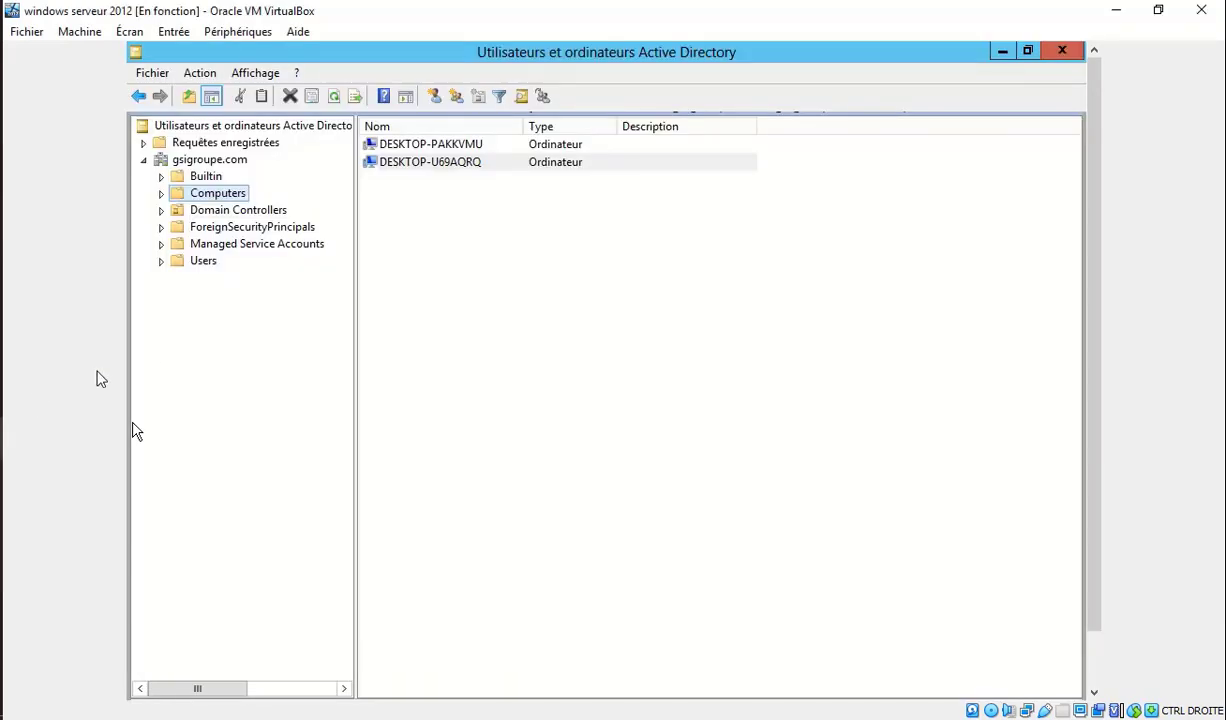
{"action": "left_click", "coordinate": [210, 262]}
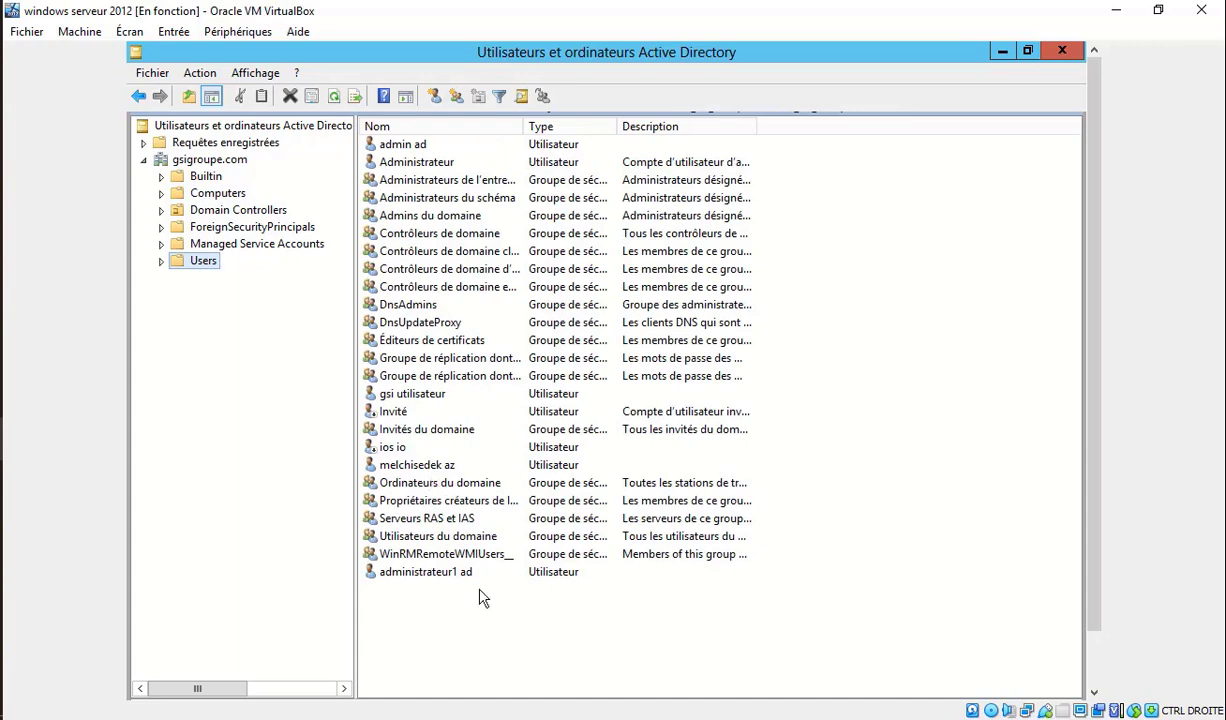
{"action": "left_click", "coordinate": [437, 468]}
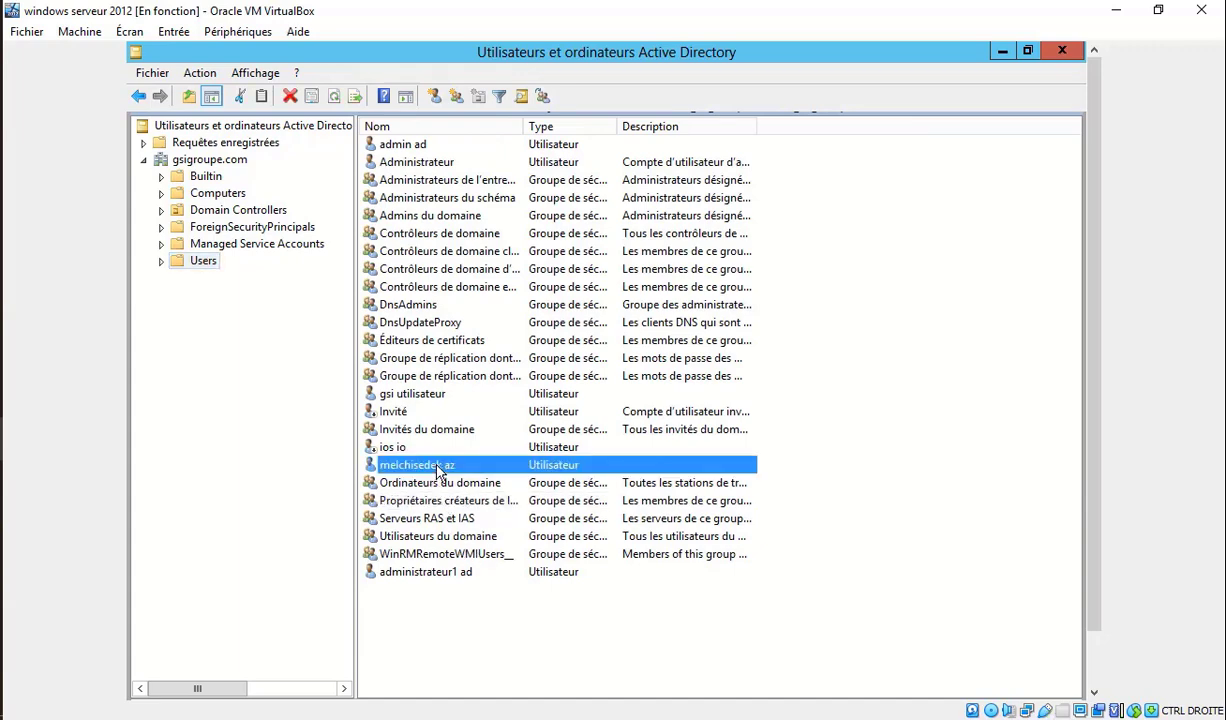
{"action": "right_click", "coordinate": [437, 468]}
{"action": "left_click", "coordinate": [534, 425]}
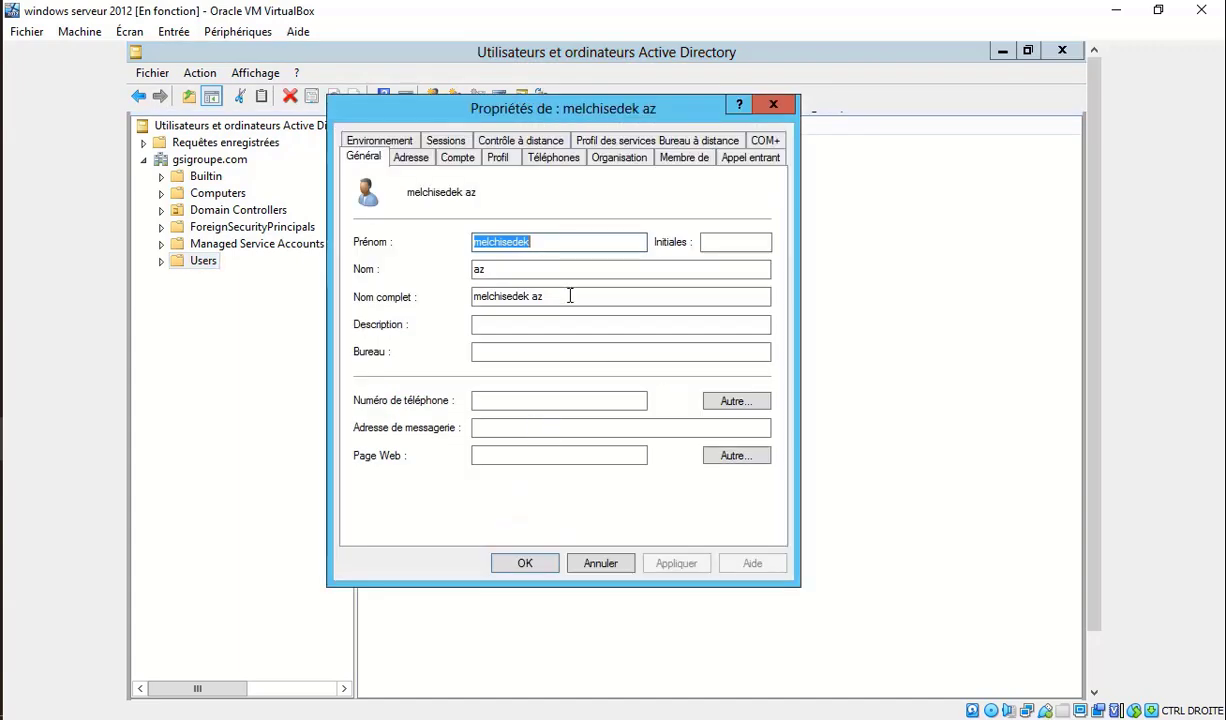
{"action": "left_click", "coordinate": [453, 158]}
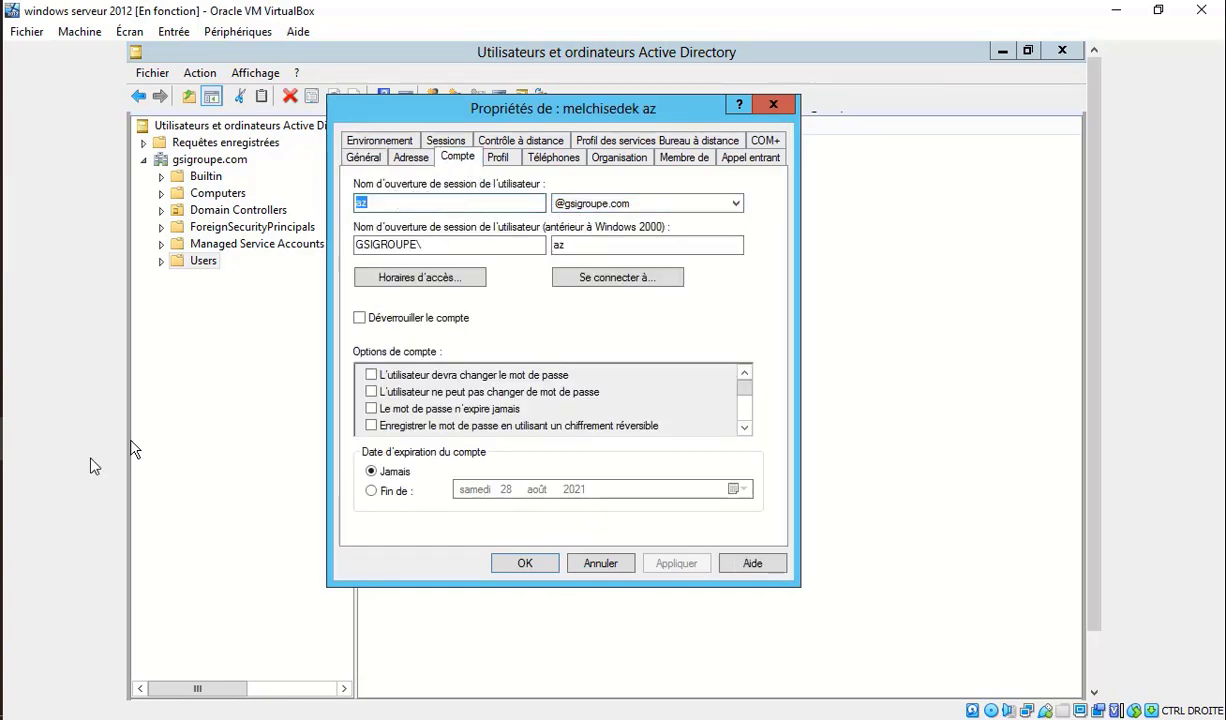
{"action": "mouse_move", "coordinate": [8, 487]}
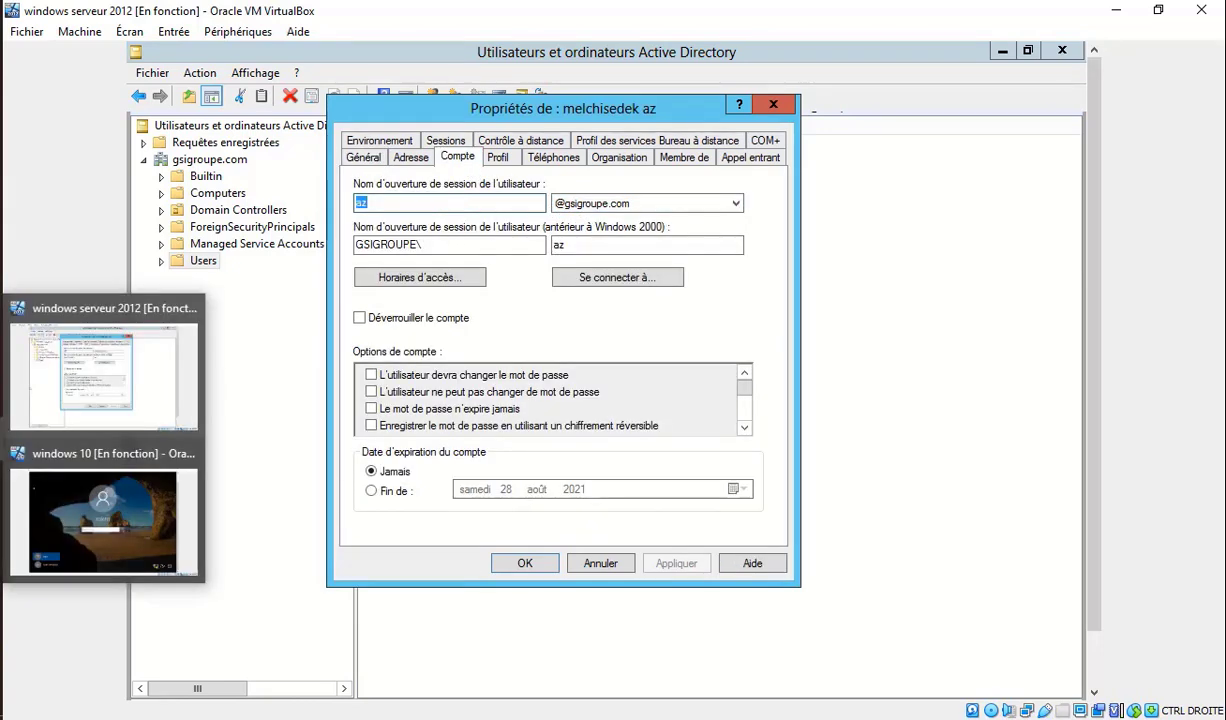
{"action": "left_click", "coordinate": [58, 515]}
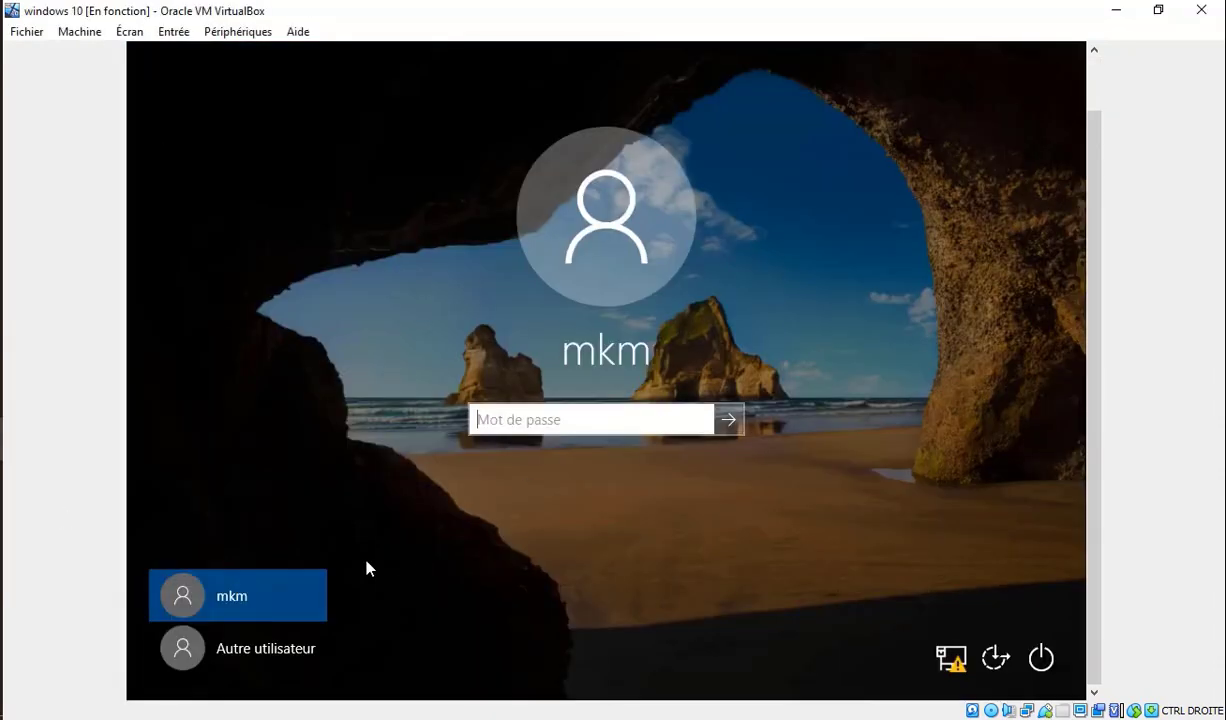
Sign in to Windows 10 through Autre utilisateur with the domain user's name and password.
{"action": "left_click", "coordinate": [272, 649]}
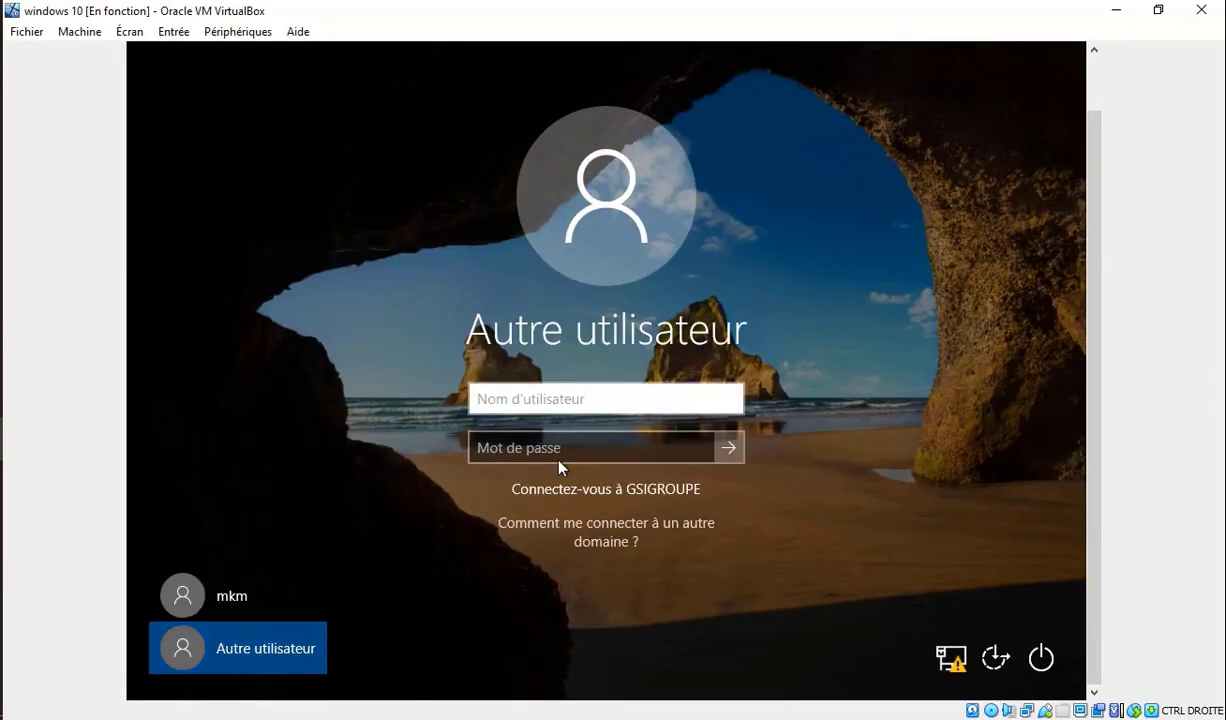
{"action": "type", "text": "az"}
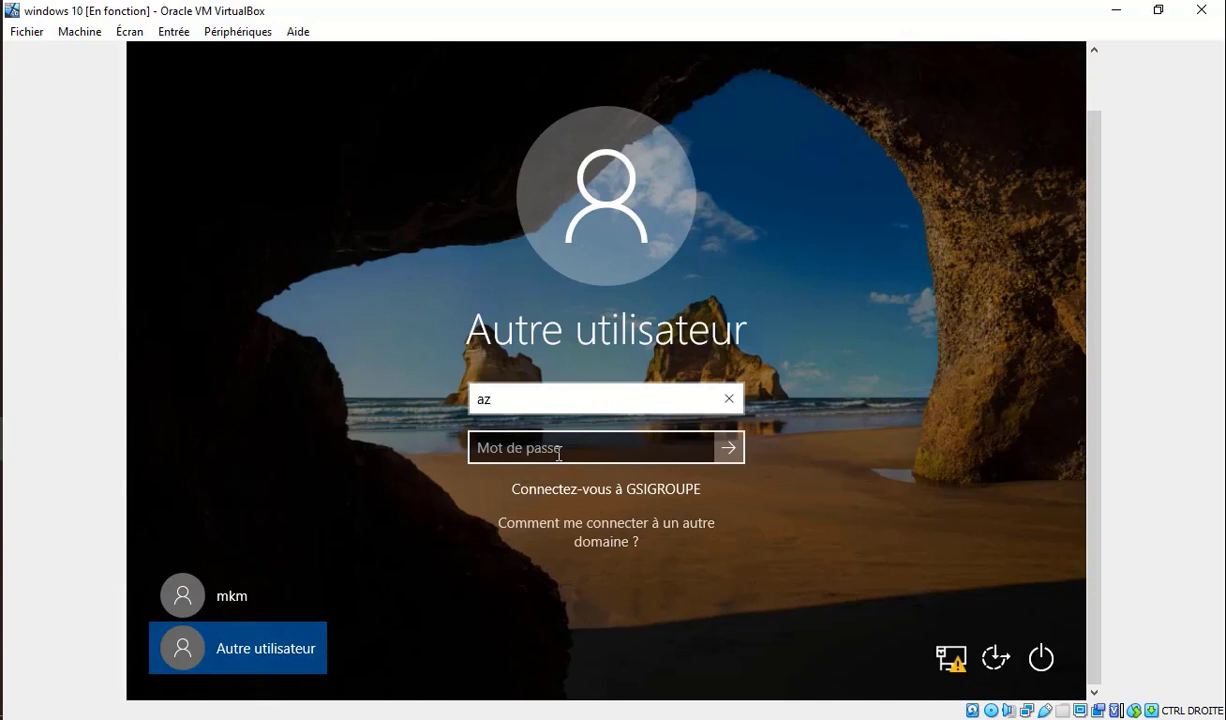
{"action": "left_click", "coordinate": [580, 452]}
{"action": "type", "text": "a"}
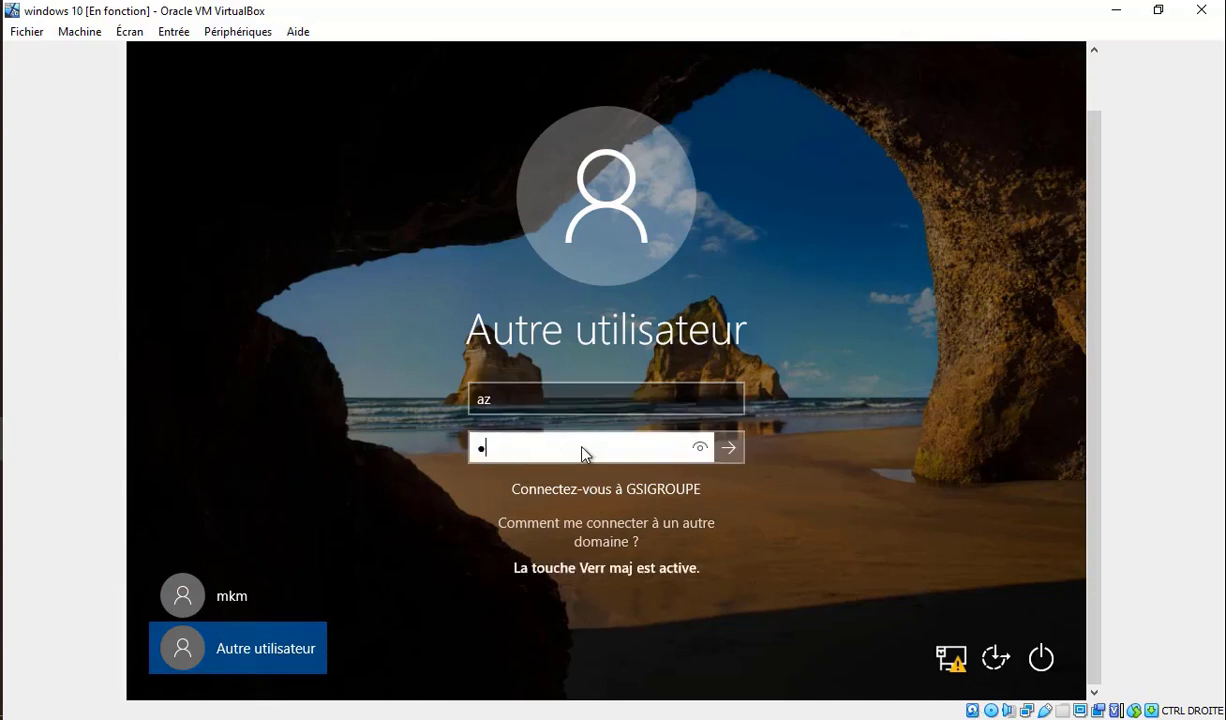
{"action": "key", "text": "Caps_Lock"}
{"action": "type", "text": "zerty"}
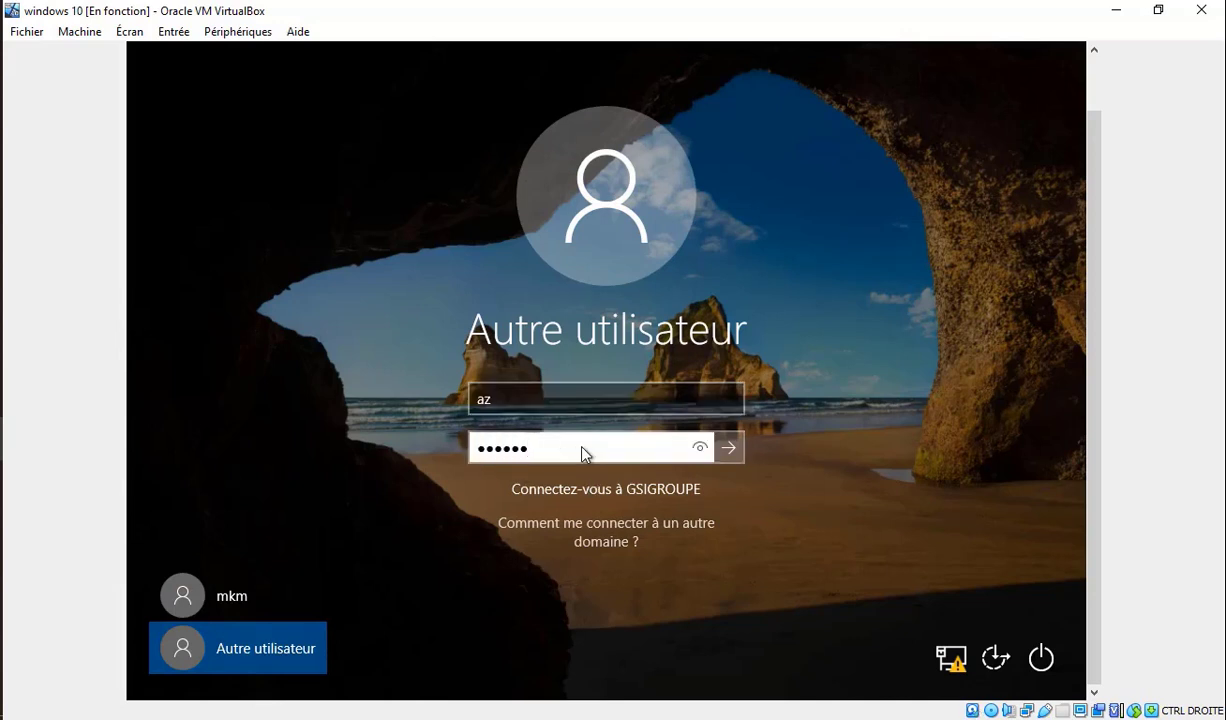
{"action": "type", "text": "123"}
{"action": "key", "text": "Return"}
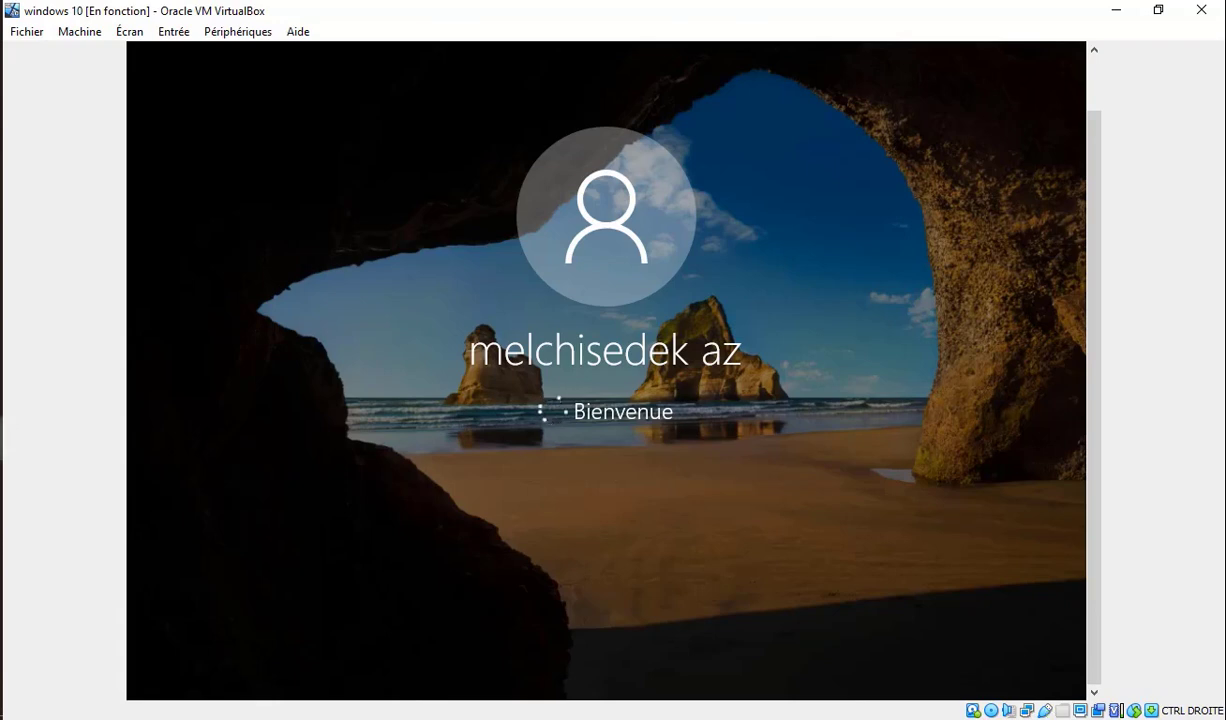
On the Server 2012 VM, check the user's Profil and Général tabs, then return to Windows 10.
{"action": "mouse_move", "coordinate": [46, 407]}
{"action": "left_click", "coordinate": [70, 385]}
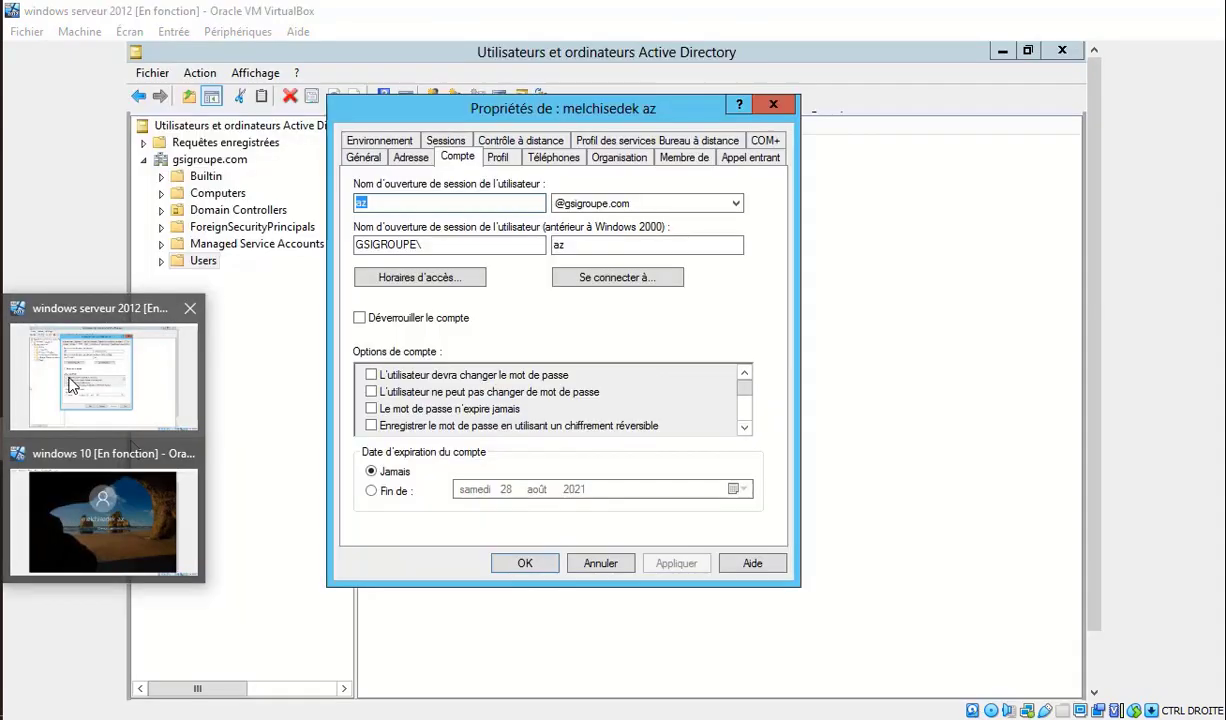
{"action": "left_click", "coordinate": [498, 158]}
{"action": "left_click", "coordinate": [384, 159]}
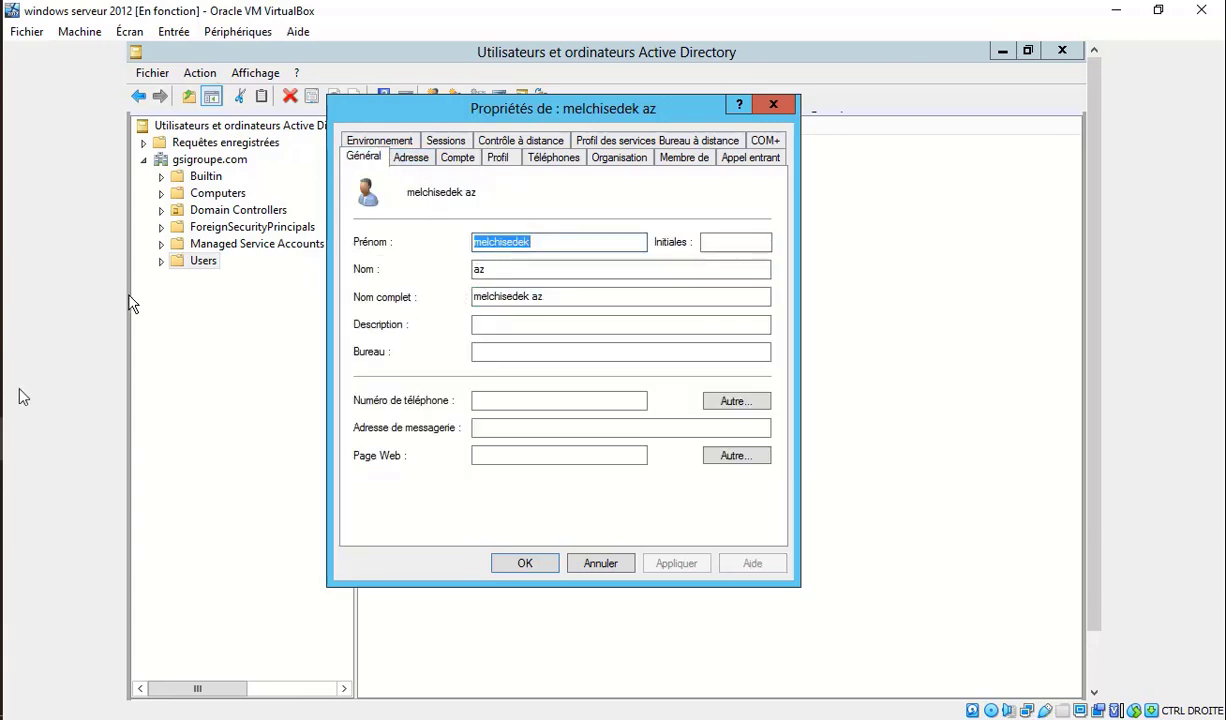
{"action": "left_click", "coordinate": [70, 475]}
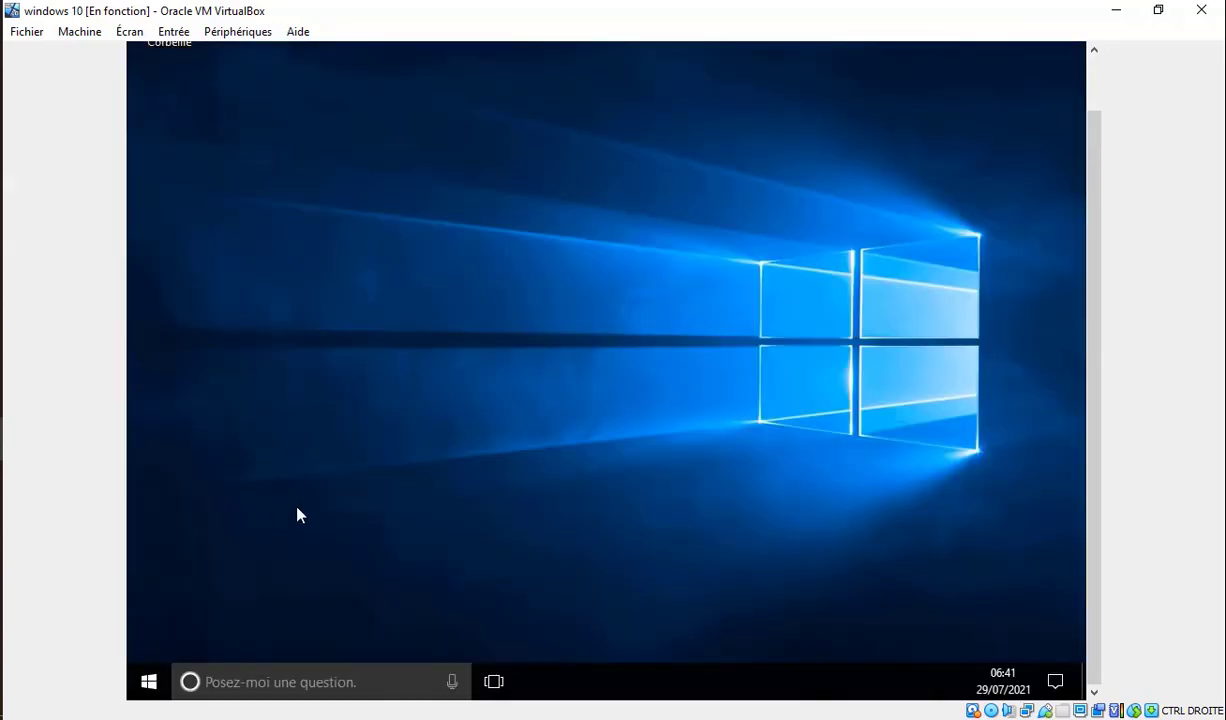
{"action": "left_click", "coordinate": [148, 682]}
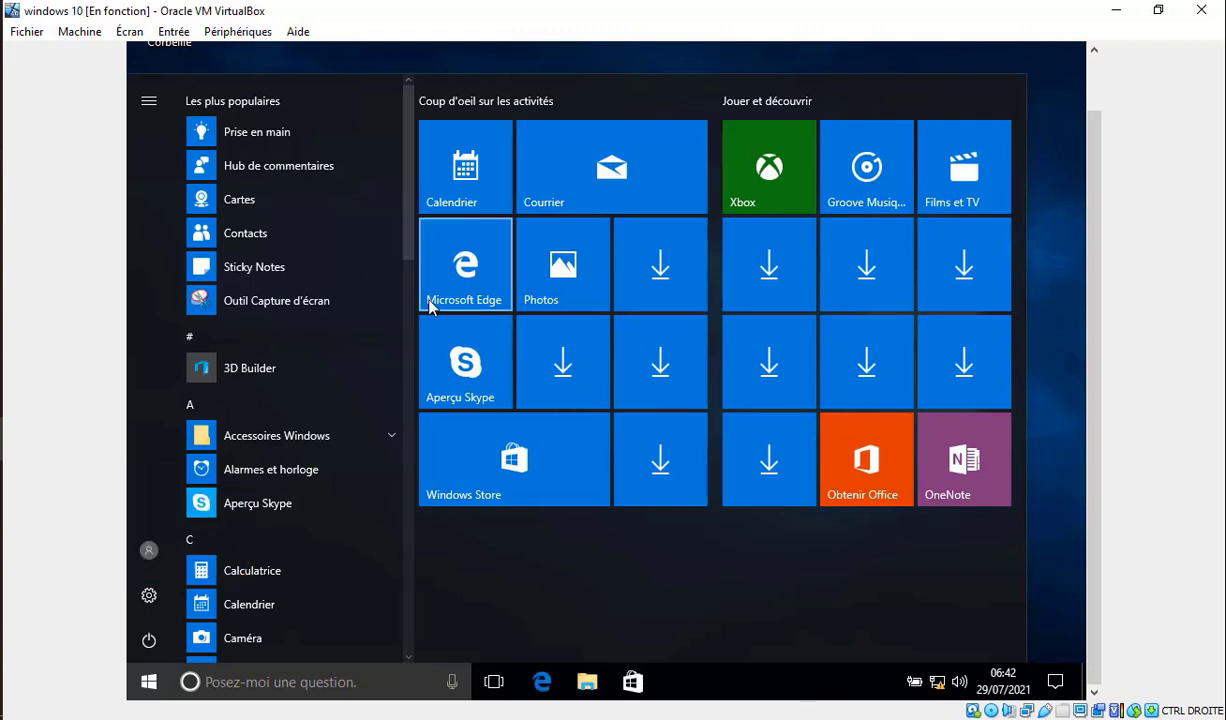
{"action": "left_click", "coordinate": [975, 50]}
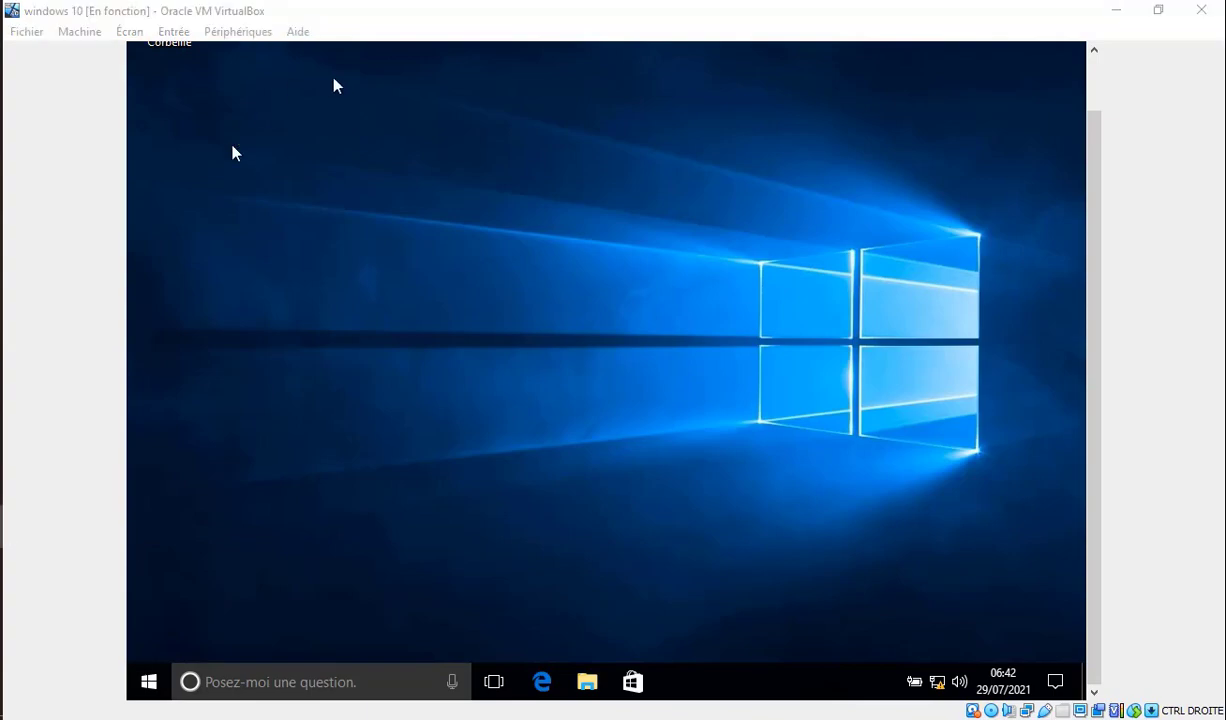